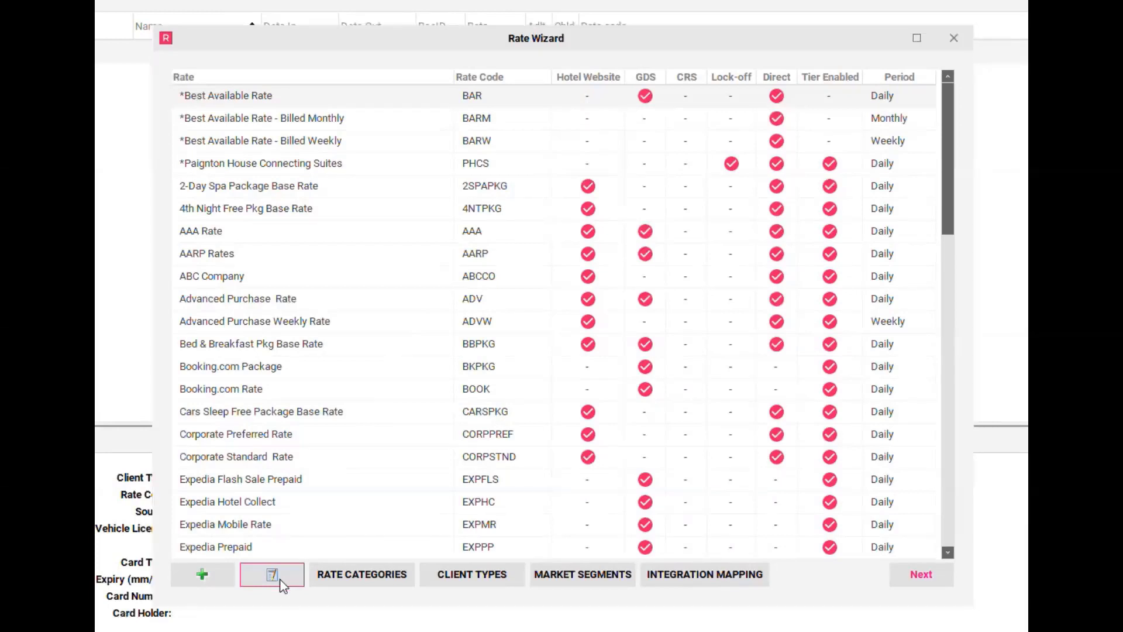
# Step: Edit Best Available Rate to tick the Hotel Website channel and save the update
pyautogui.click(280, 581)
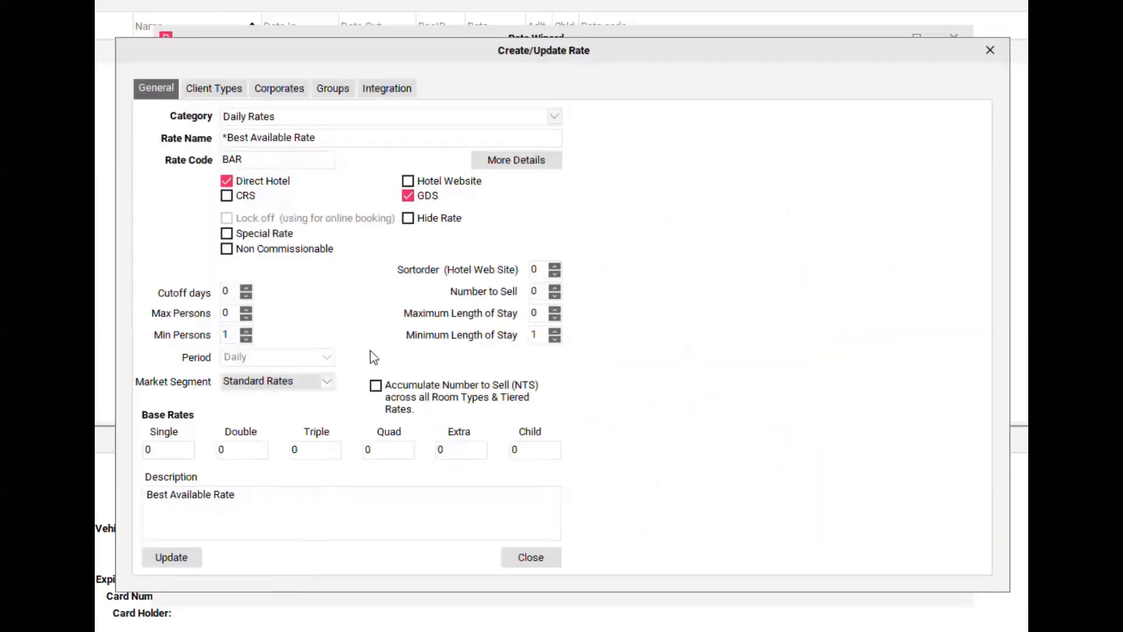
pyautogui.click(409, 183)
pyautogui.click(187, 564)
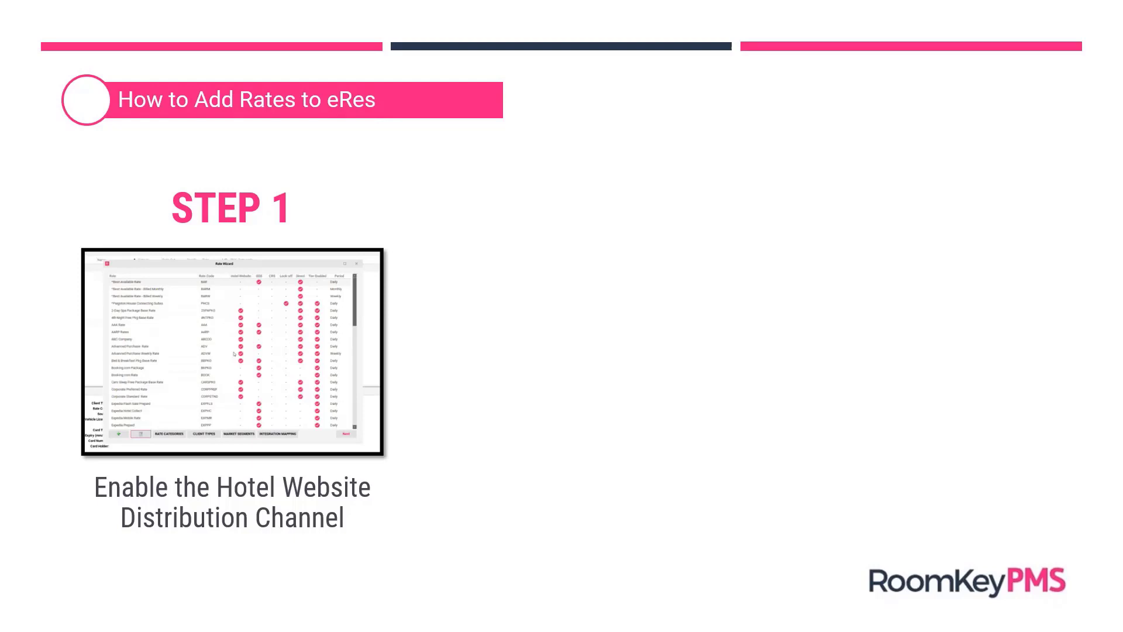
# Step: Advance the slideshow to Step 2 on adding rate prices and play its demo video
pyautogui.click(33, 620)
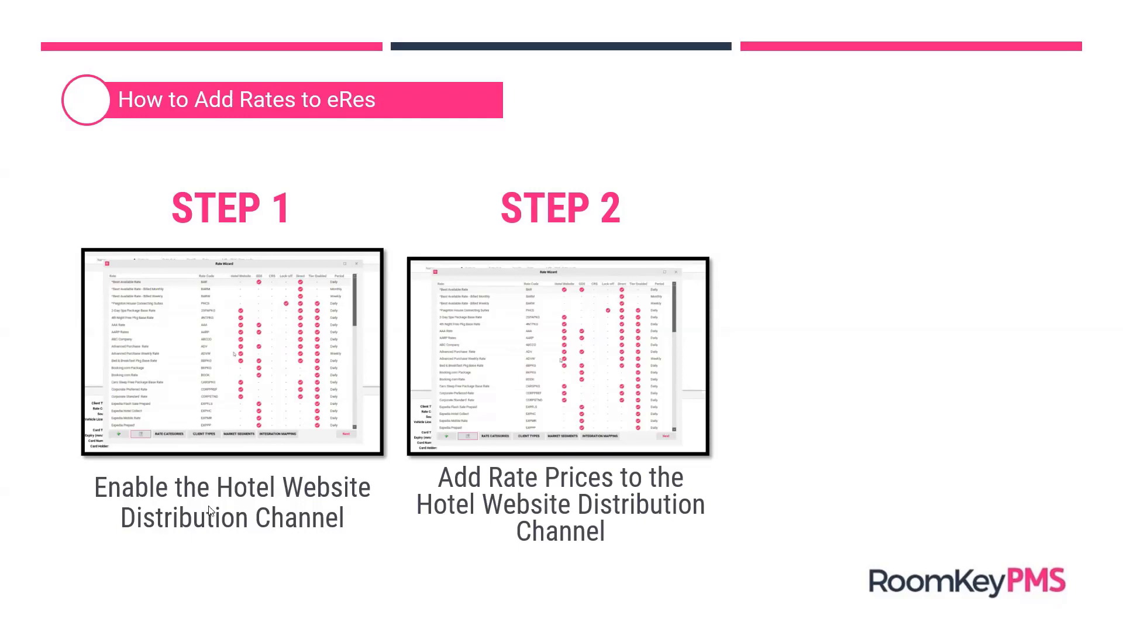
pyautogui.click(433, 436)
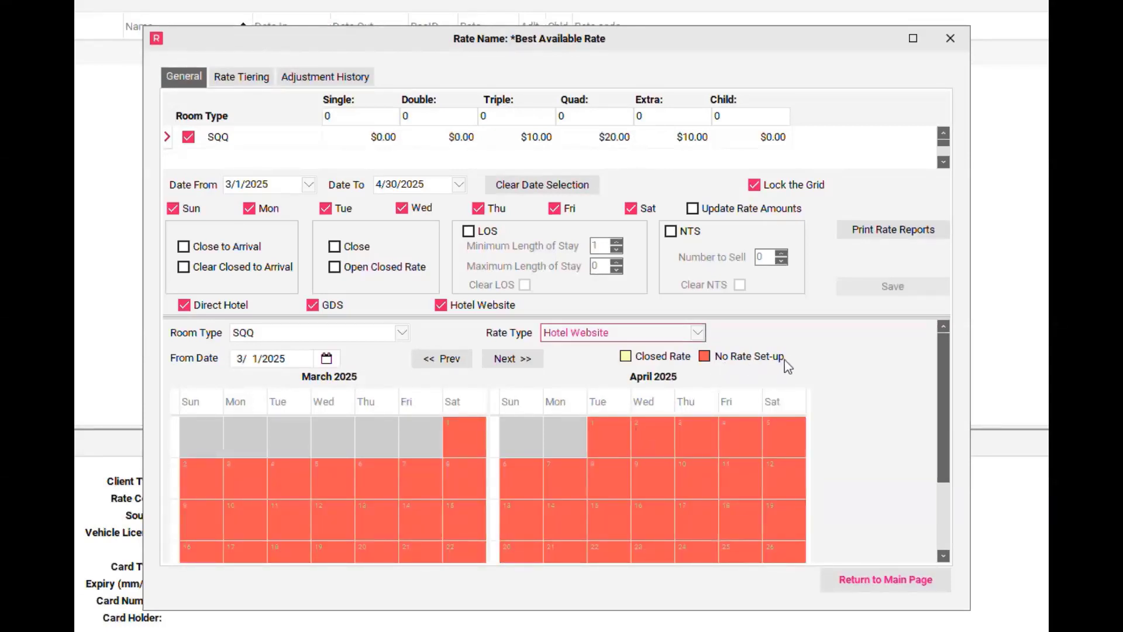
# Step: Enter a price of 100 for Single, Double, Triple and Quad rooms
pyautogui.click(346, 115)
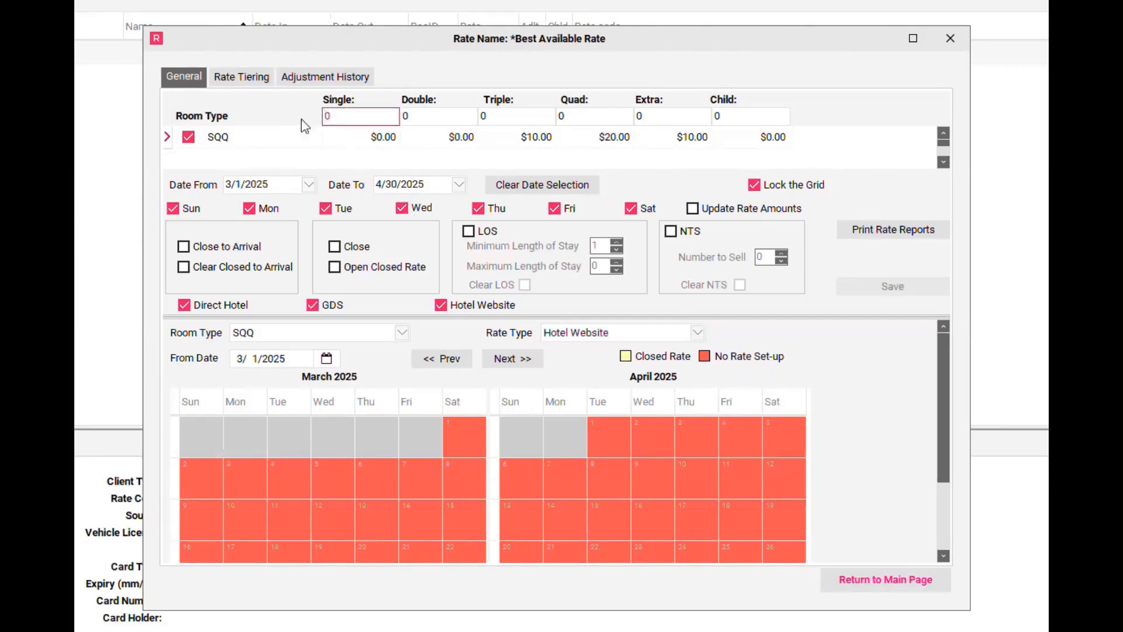
pyautogui.write('100')
pyautogui.press('Tab')
pyautogui.write('100')
pyautogui.press('Tab')
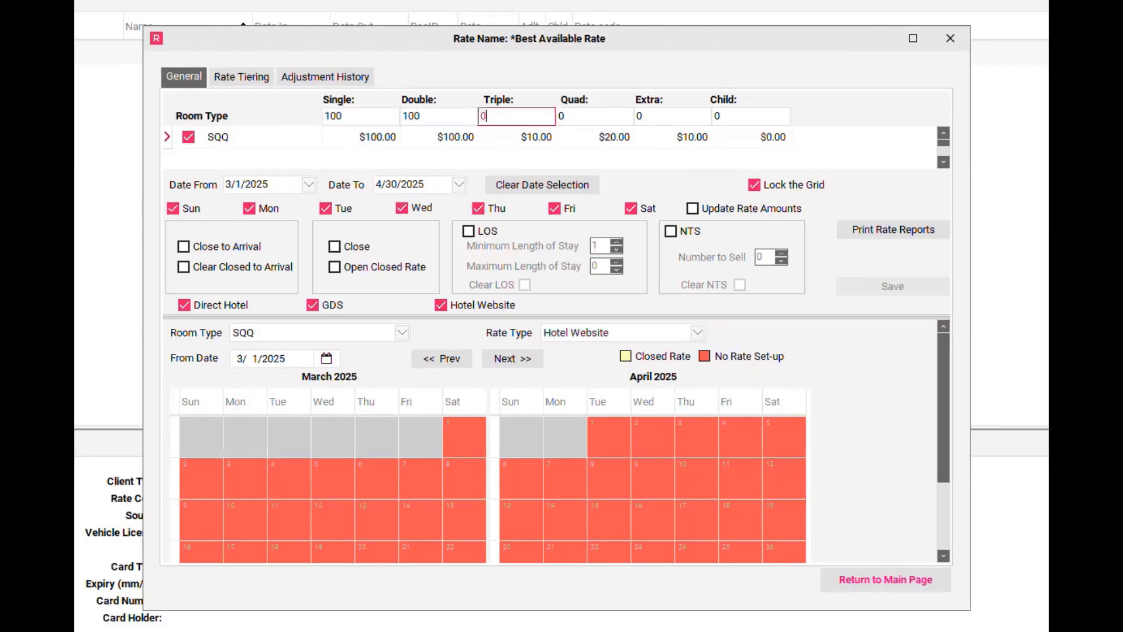
pyautogui.write('100')
pyautogui.press('Tab')
pyautogui.write('100')
pyautogui.press('Tab')
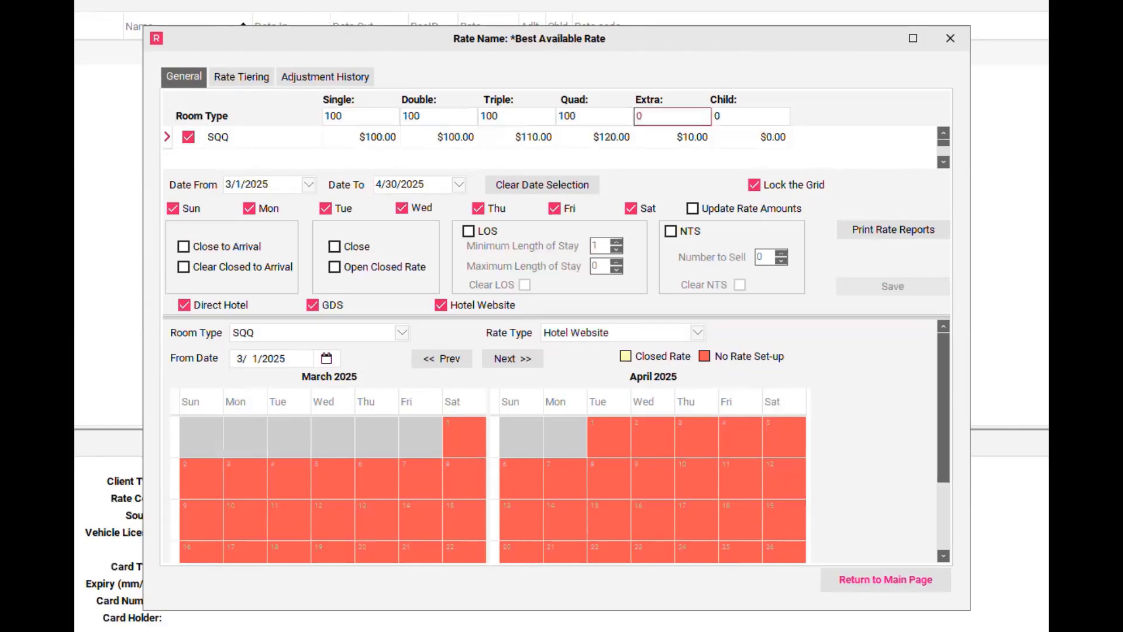
# Step: Set the rate date range from 3/1/2025 to 4/30/2025
pyautogui.click(311, 188)
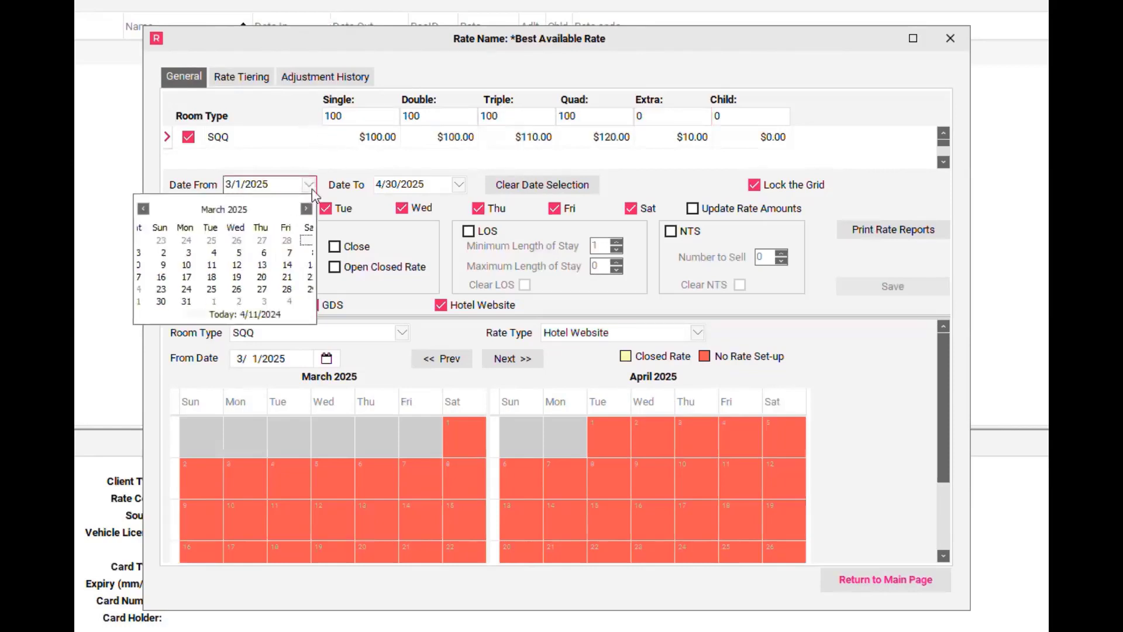
pyautogui.click(303, 241)
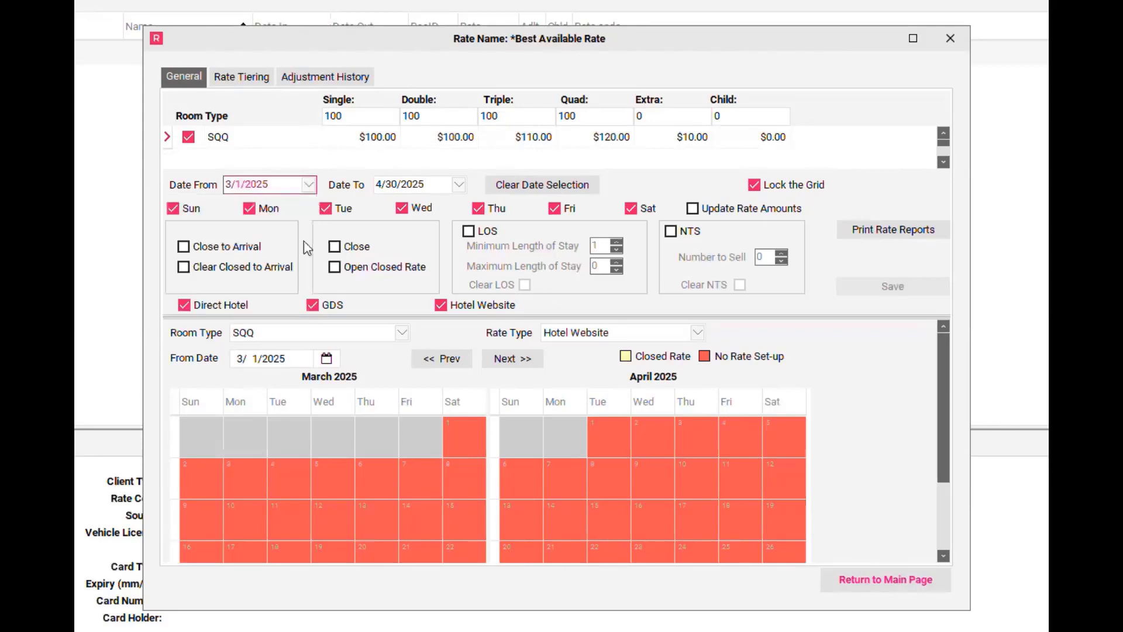
pyautogui.click(460, 185)
pyautogui.click(457, 209)
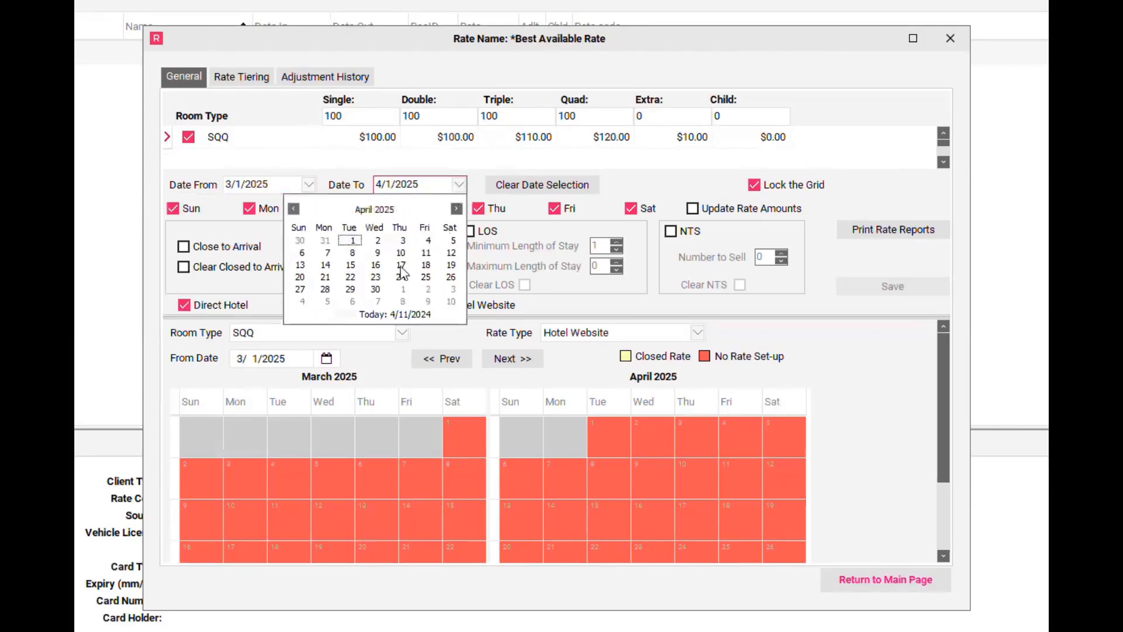
pyautogui.click(375, 290)
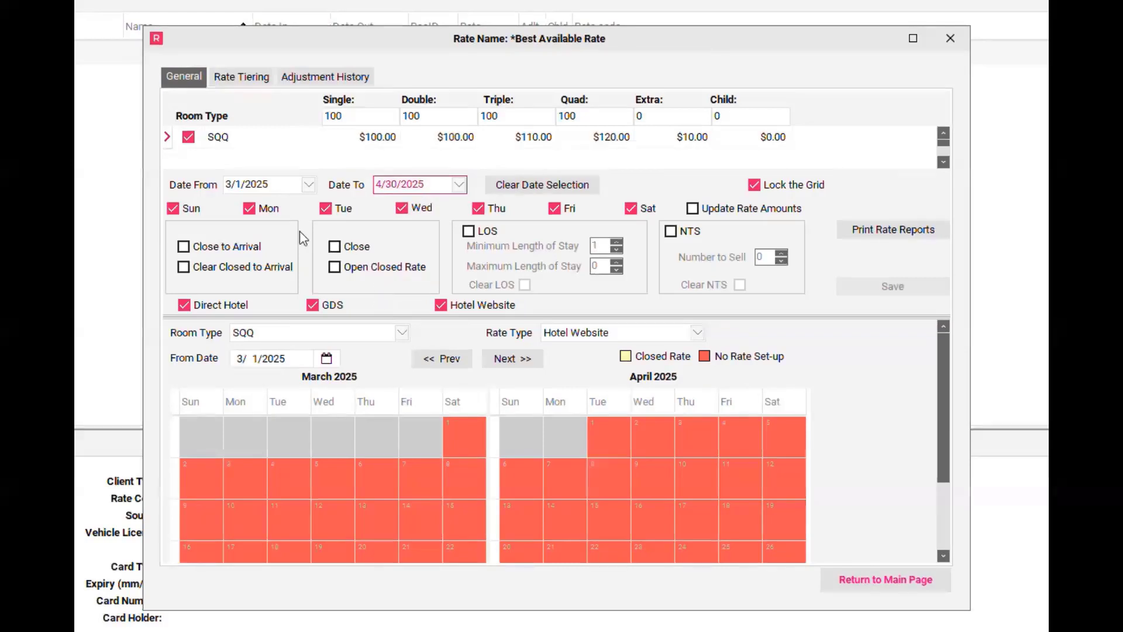
# Step: Enable Update Rate Amounts, exclude GDS and Direct Hotel, and save the rates
pyautogui.click(697, 210)
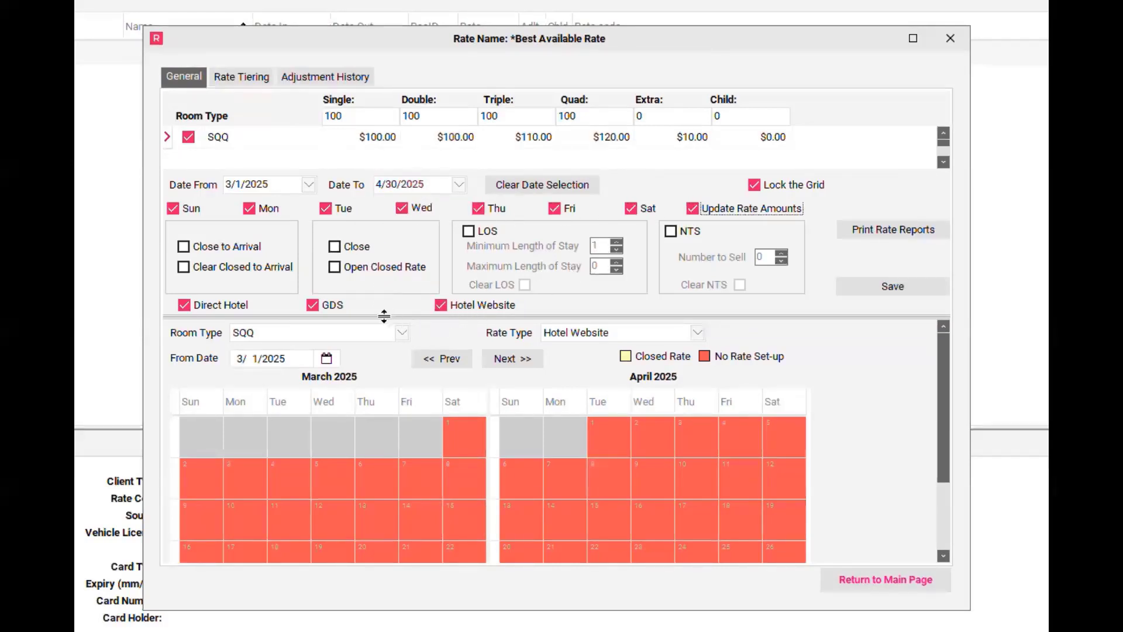
pyautogui.click(316, 309)
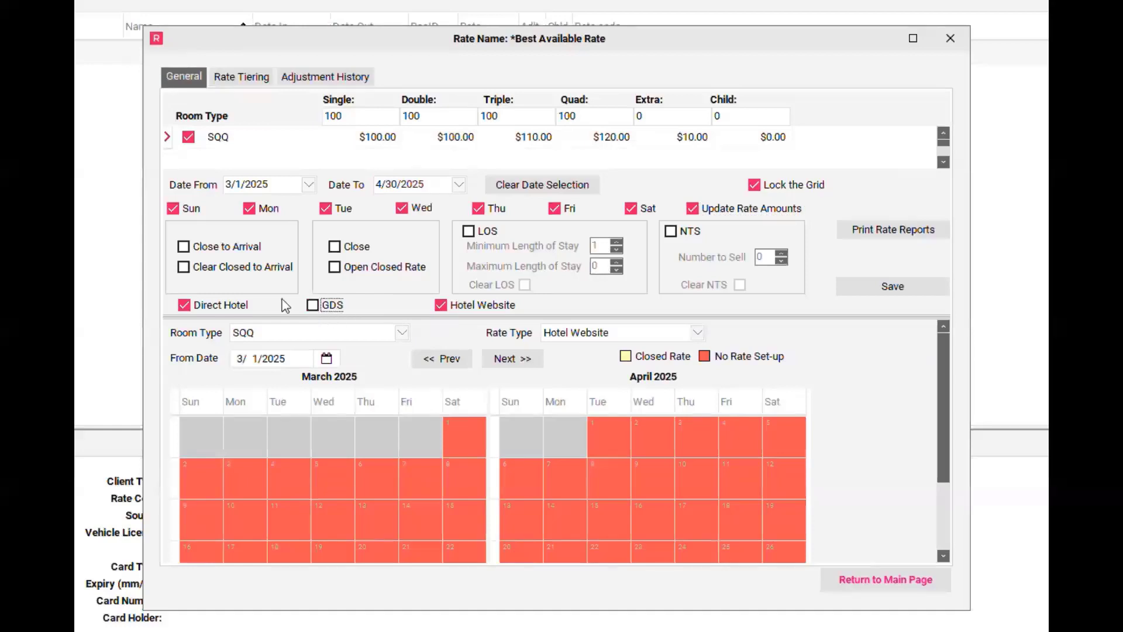
pyautogui.click(183, 308)
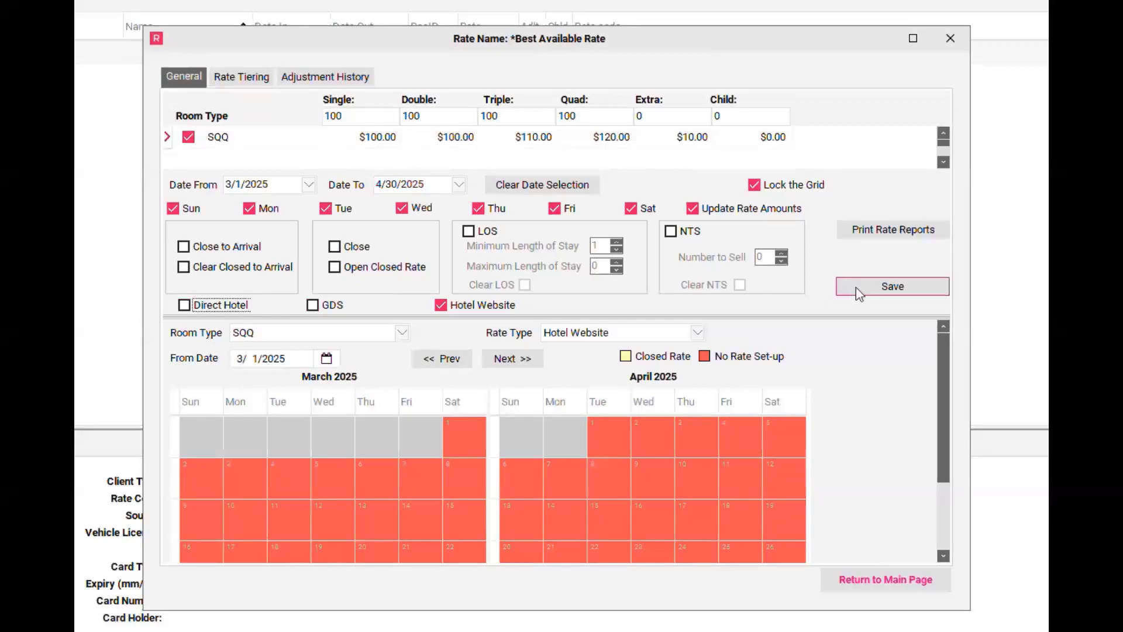
pyautogui.click(873, 287)
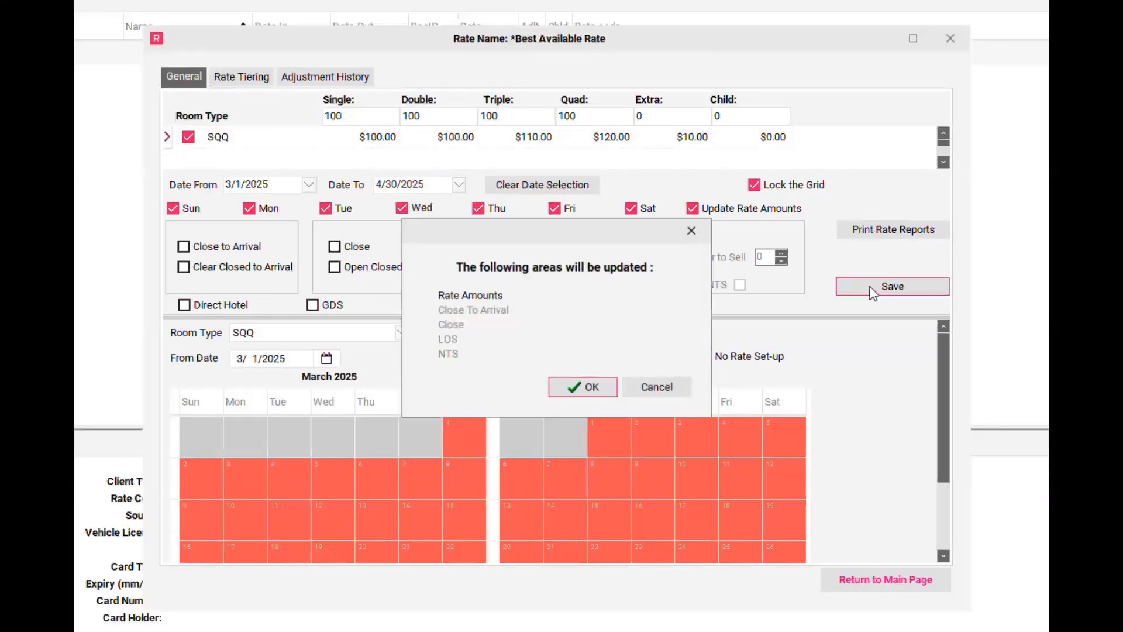
# Step: Confirm the rate amount update and apply it to all tiered rate plans
pyautogui.click(593, 387)
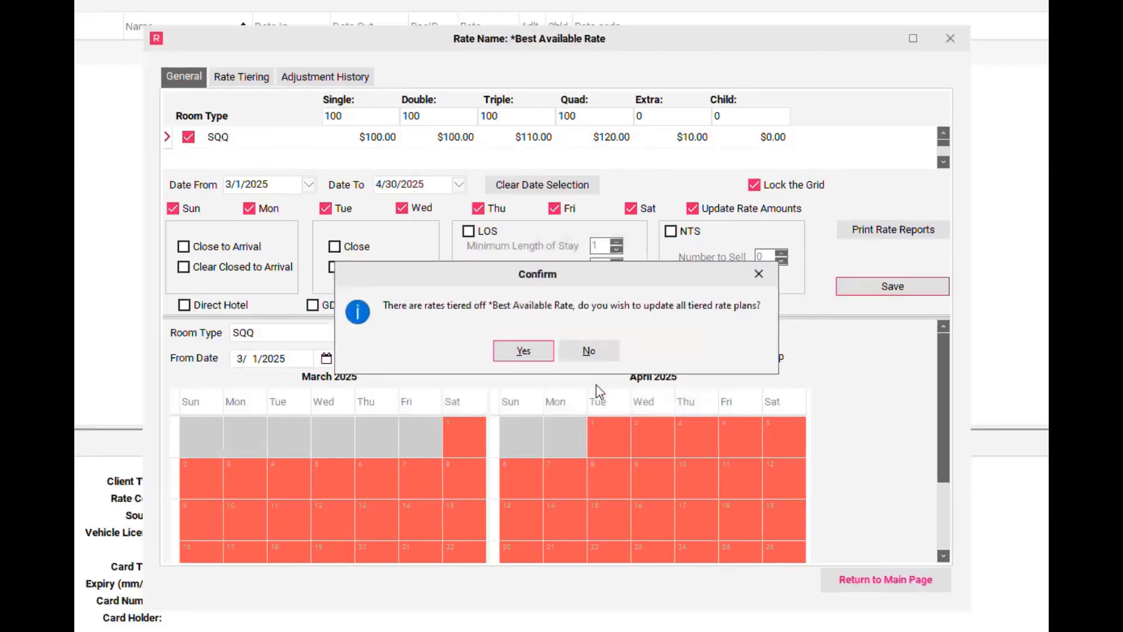
pyautogui.click(534, 348)
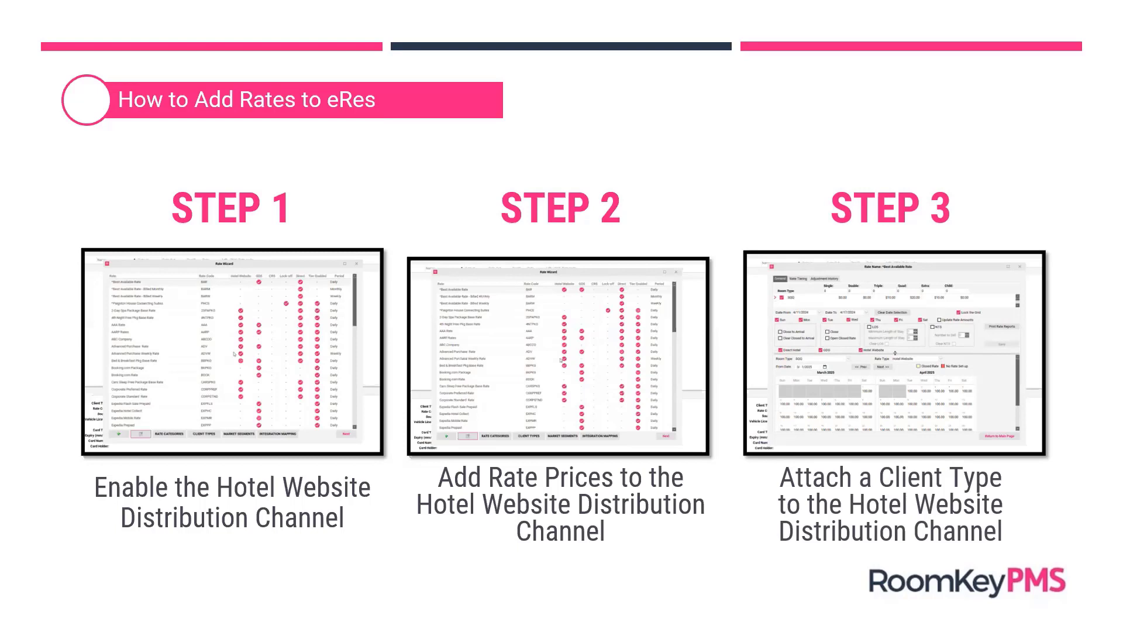
# Step: Play the Step 3 demo video on attaching a client type to Hotel Website
pyautogui.moveTo(780, 444)
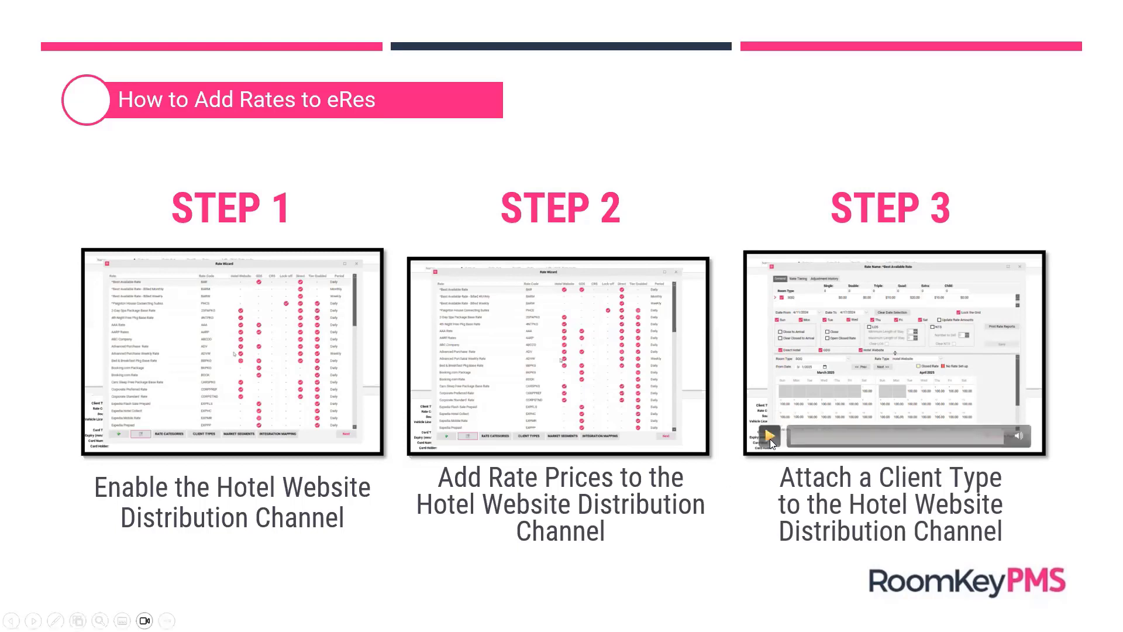
pyautogui.click(770, 439)
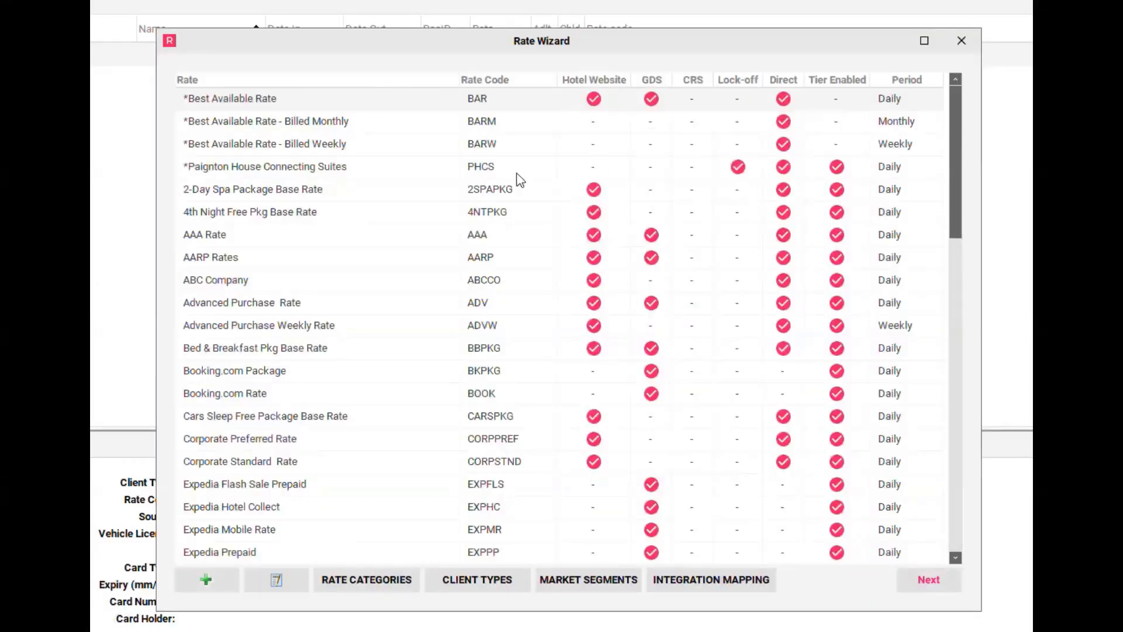
# Step: Attach Website/eRes Booking under Hotel Website on BAR's Client Types, update, and close
pyautogui.click(297, 583)
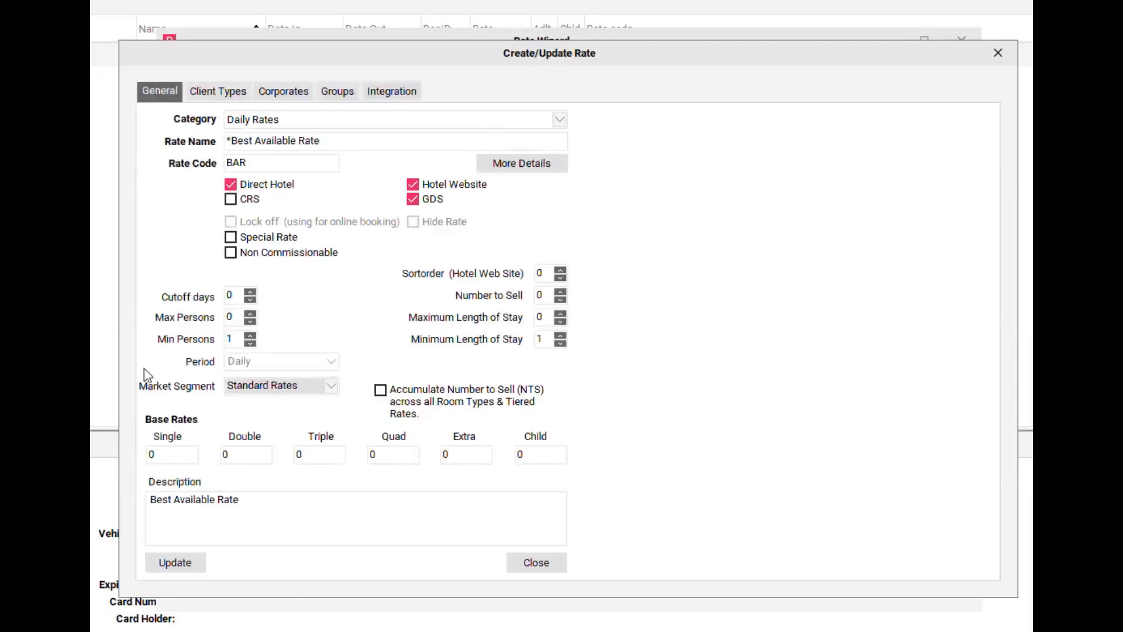
pyautogui.click(216, 99)
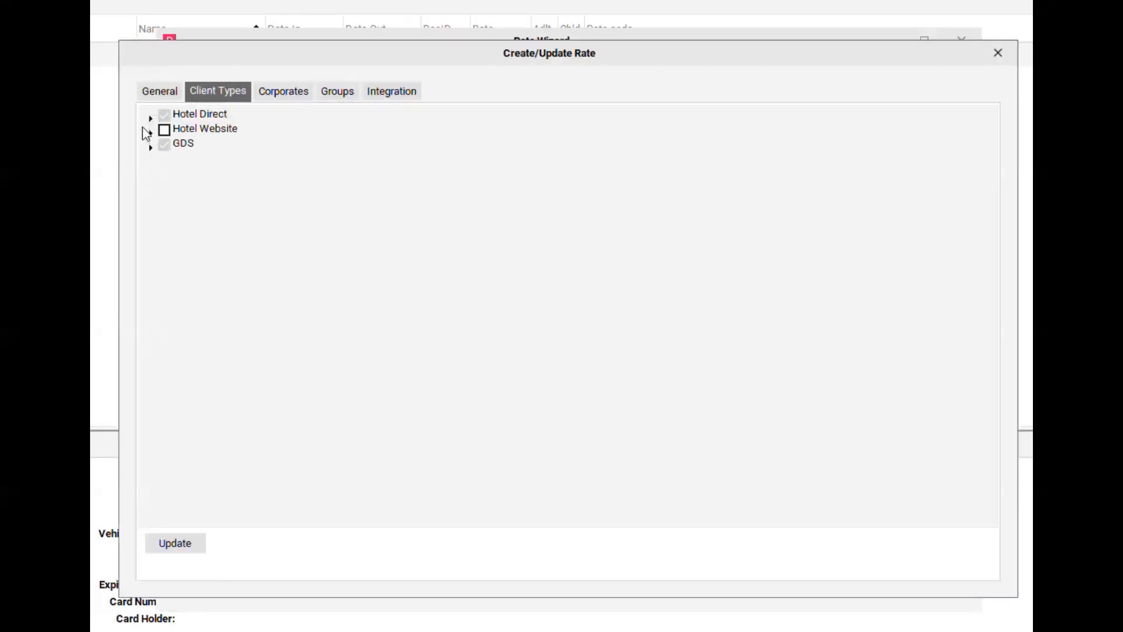
pyautogui.click(150, 132)
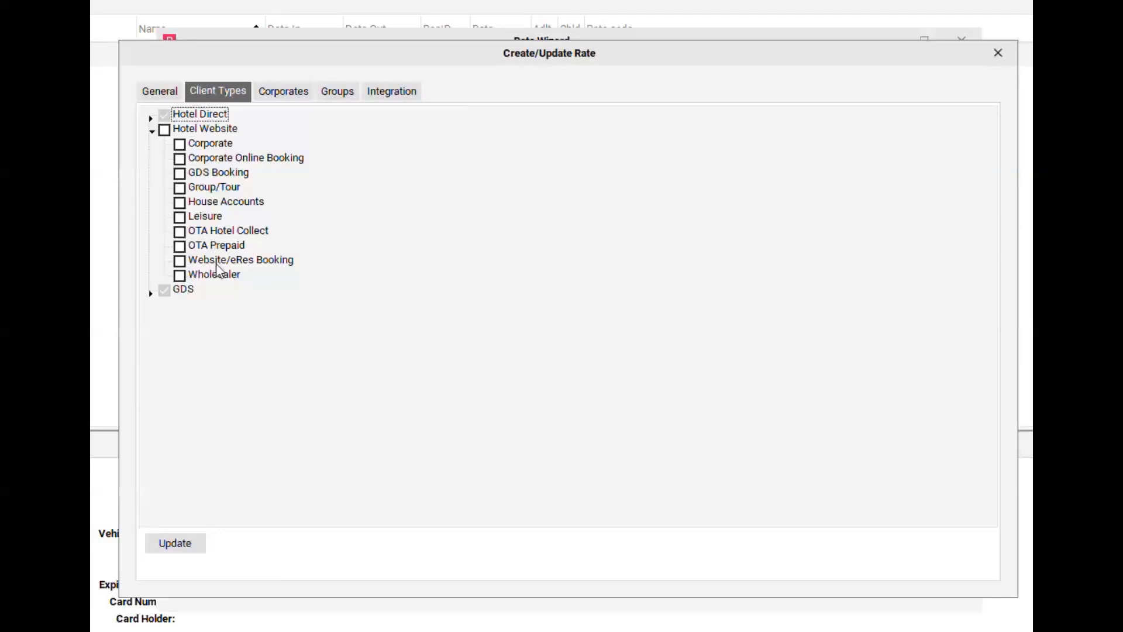
pyautogui.click(180, 261)
pyautogui.click(200, 545)
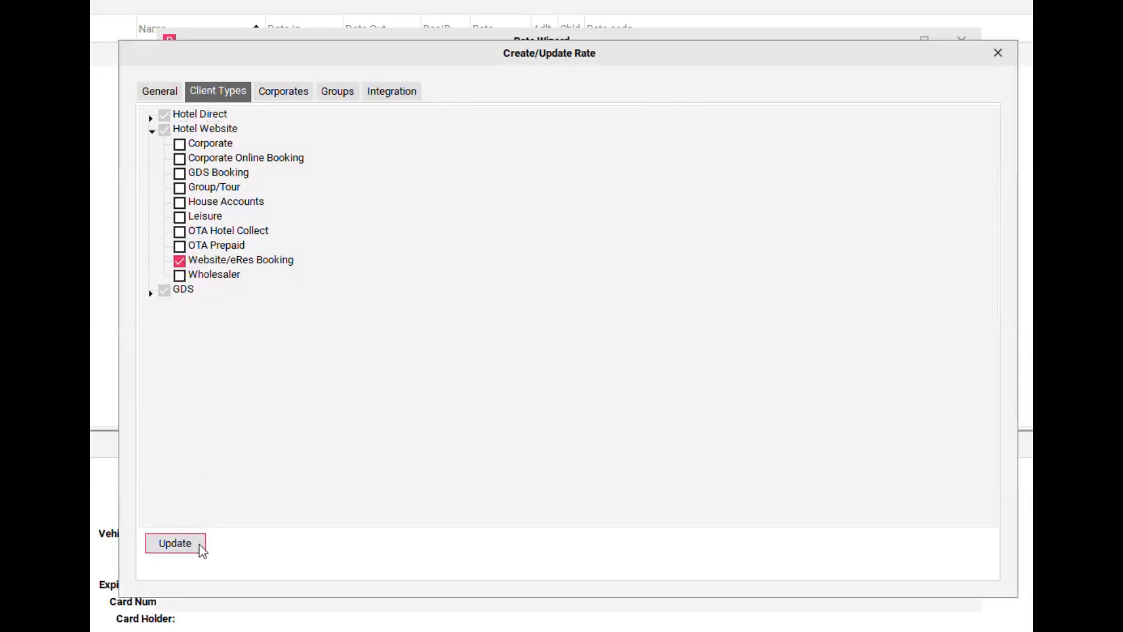
pyautogui.click(999, 53)
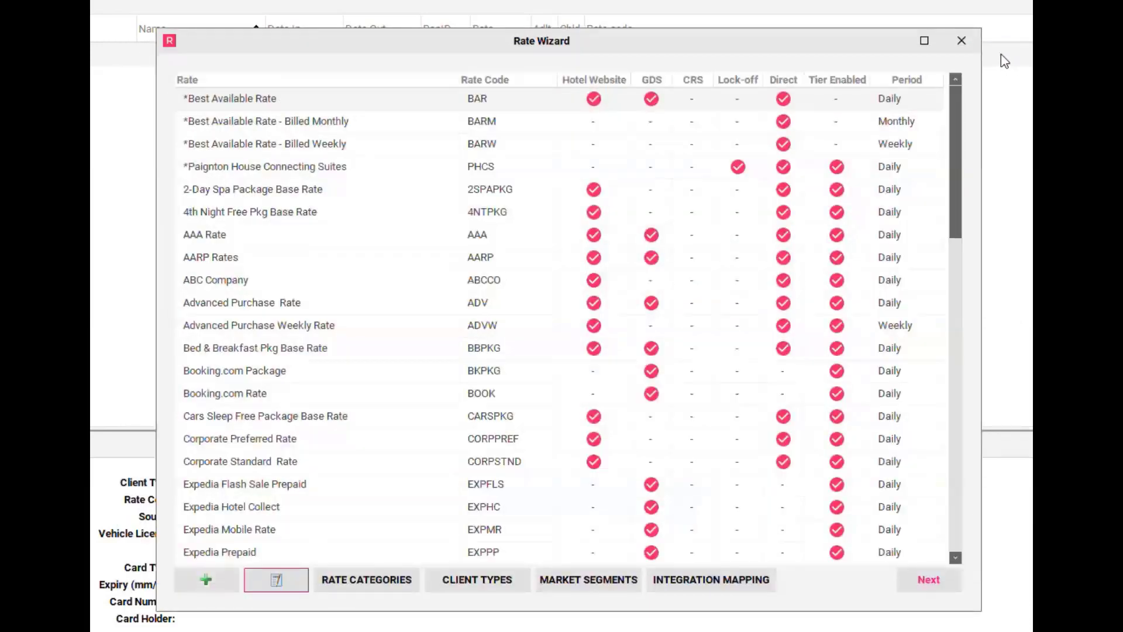
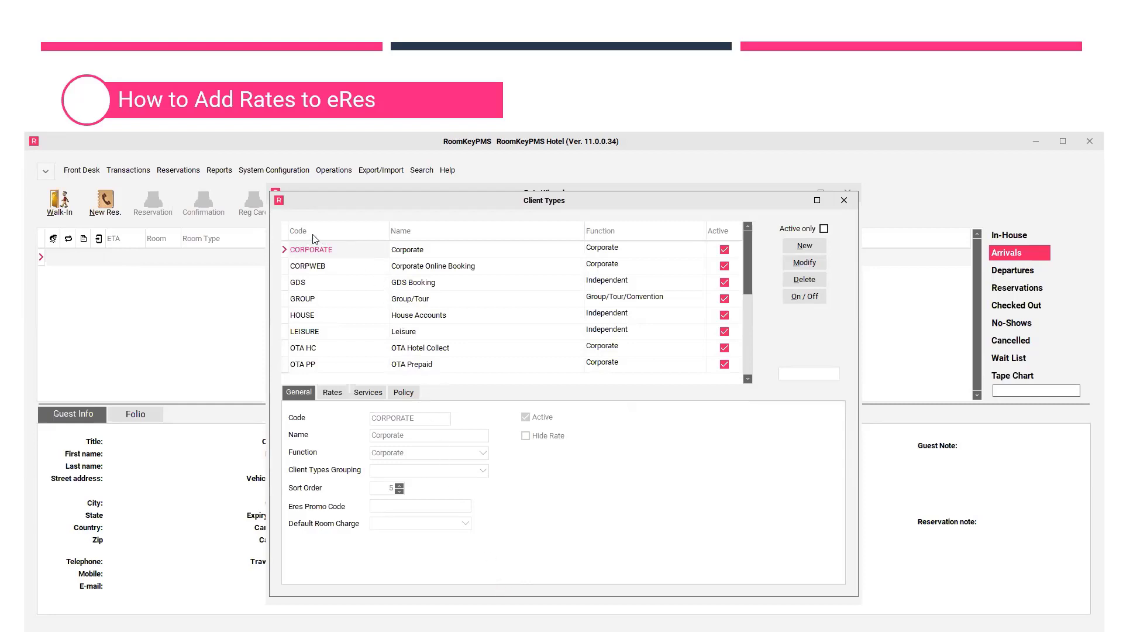
# Step: Inspect the WEB client type's Website/eRes Booking entry, then cancel without saving
pyautogui.moveTo(748, 255); pyautogui.dragTo(740, 338)
pyautogui.click(319, 351)
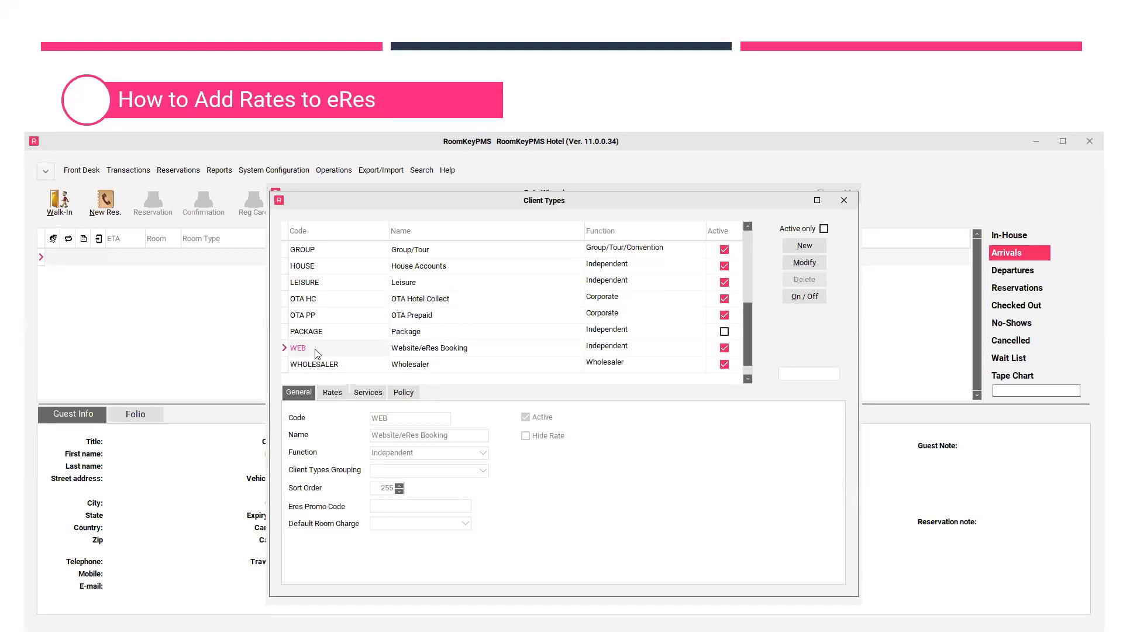
pyautogui.click(436, 352)
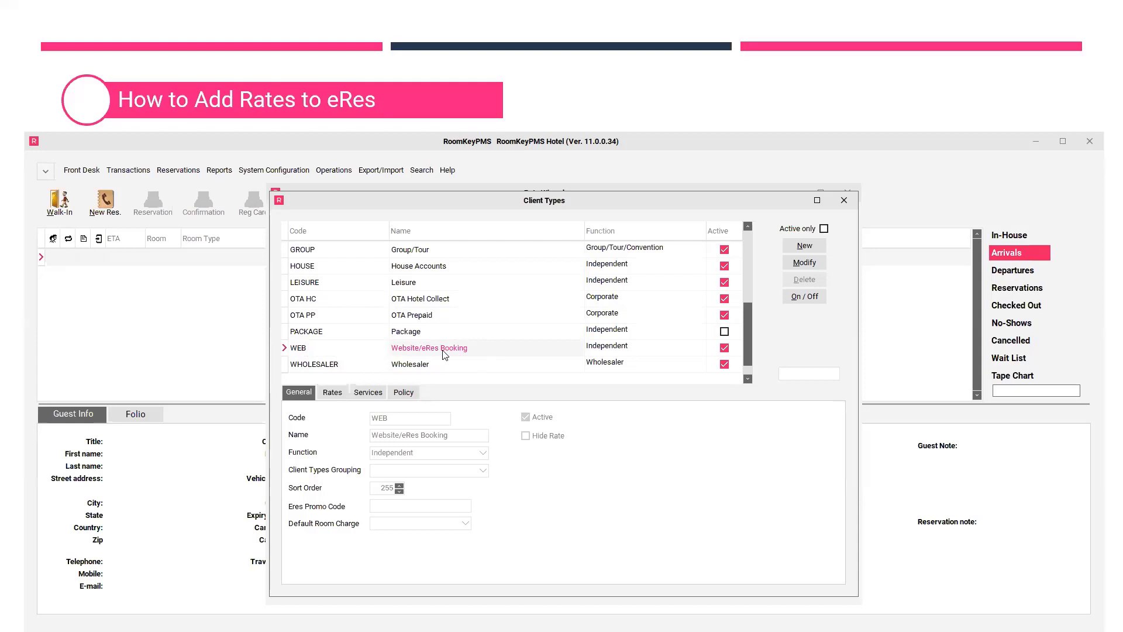
pyautogui.click(812, 264)
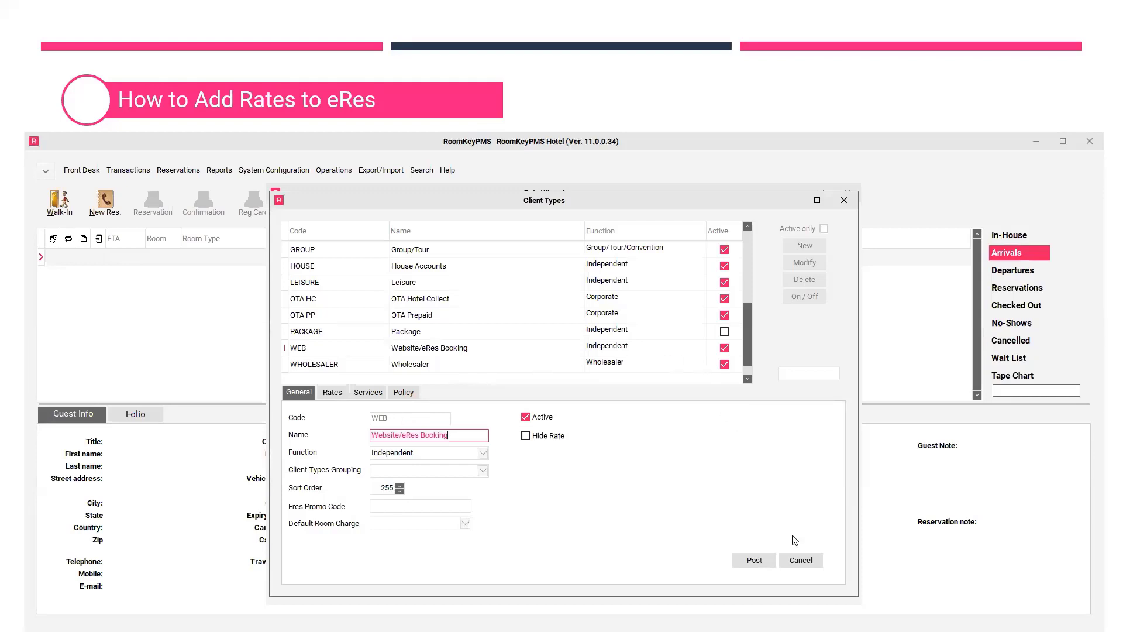
pyautogui.click(812, 561)
# Step: Close the Client Types and Rate Wizard windows and return to the presentation
pyautogui.click(849, 203)
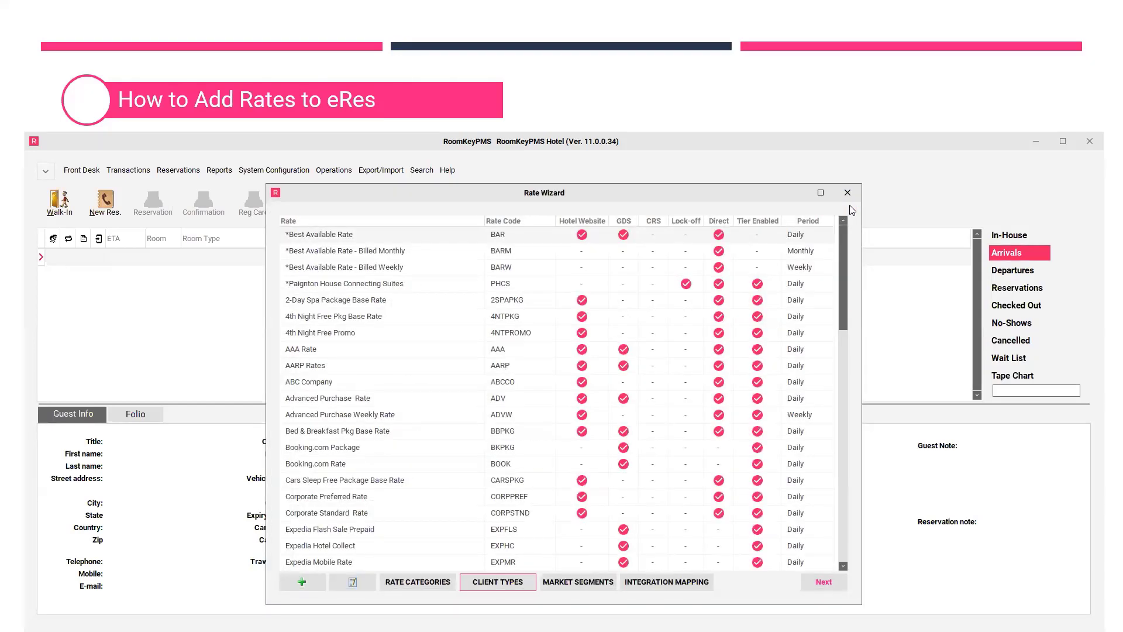
pyautogui.click(851, 194)
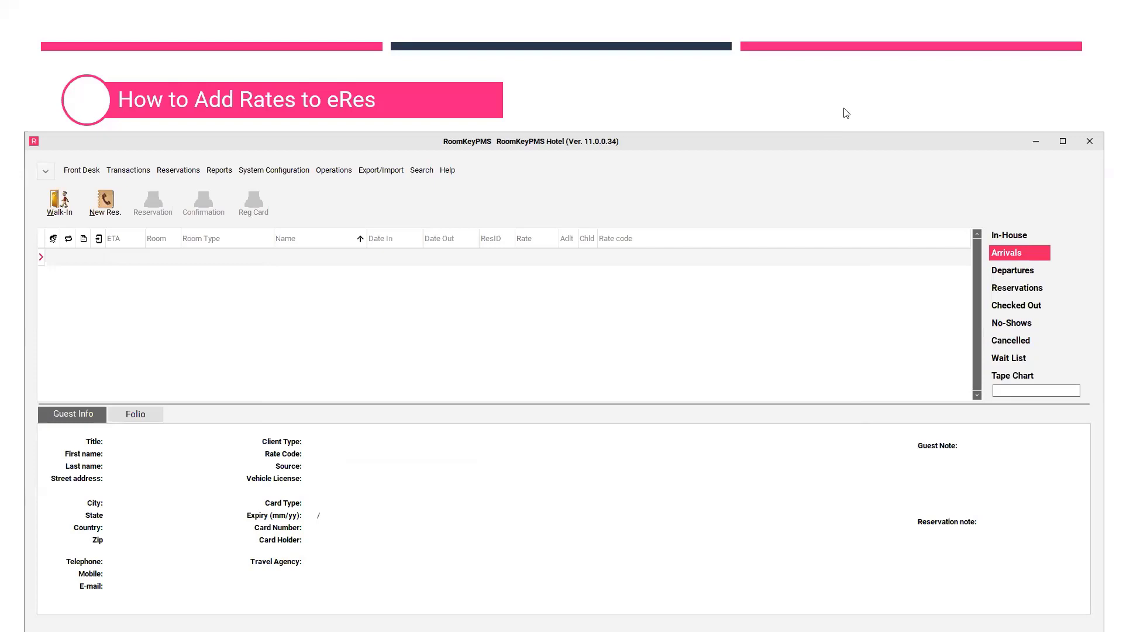
pyautogui.click(846, 113)
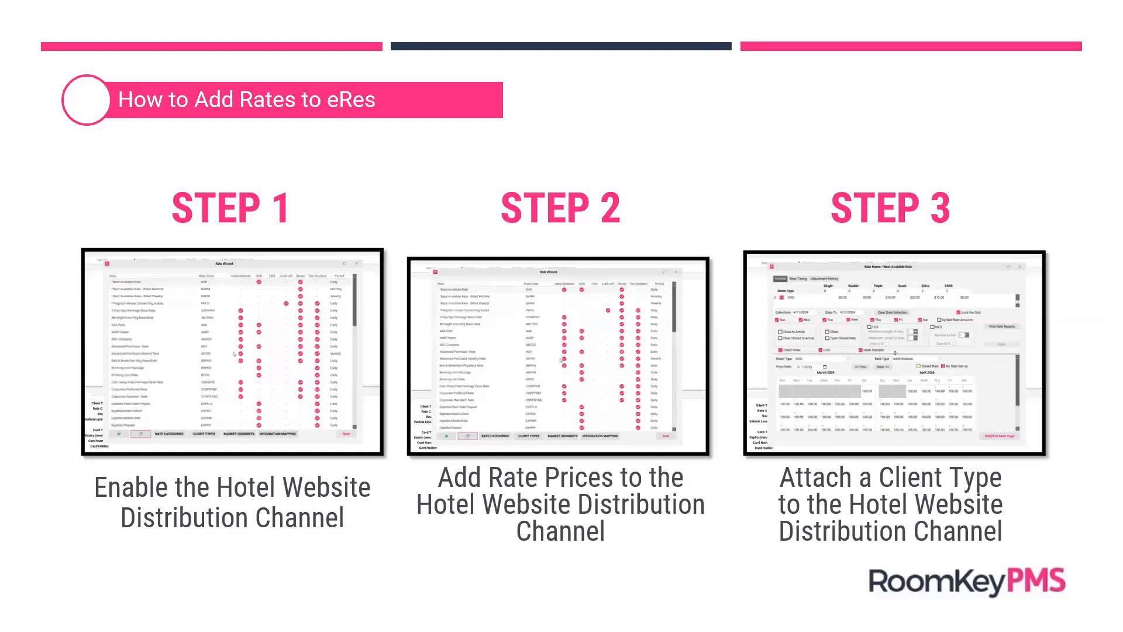
# Step: Advance to the How to Book a Reservation On eRes slide and play its demo video
pyautogui.press('Right')
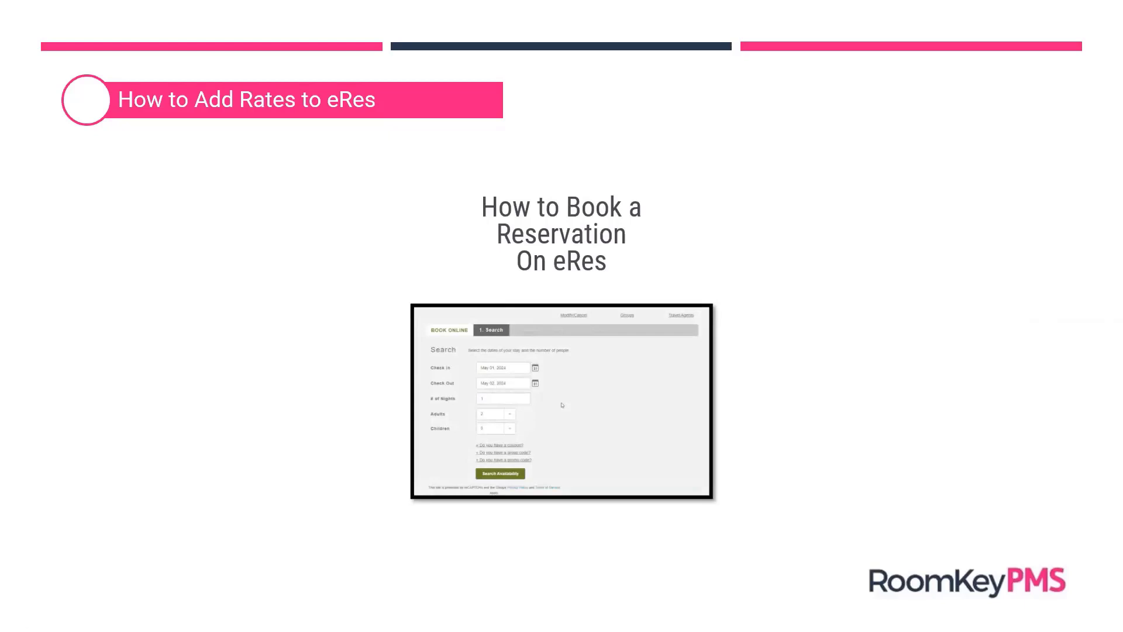
pyautogui.moveTo(578, 477)
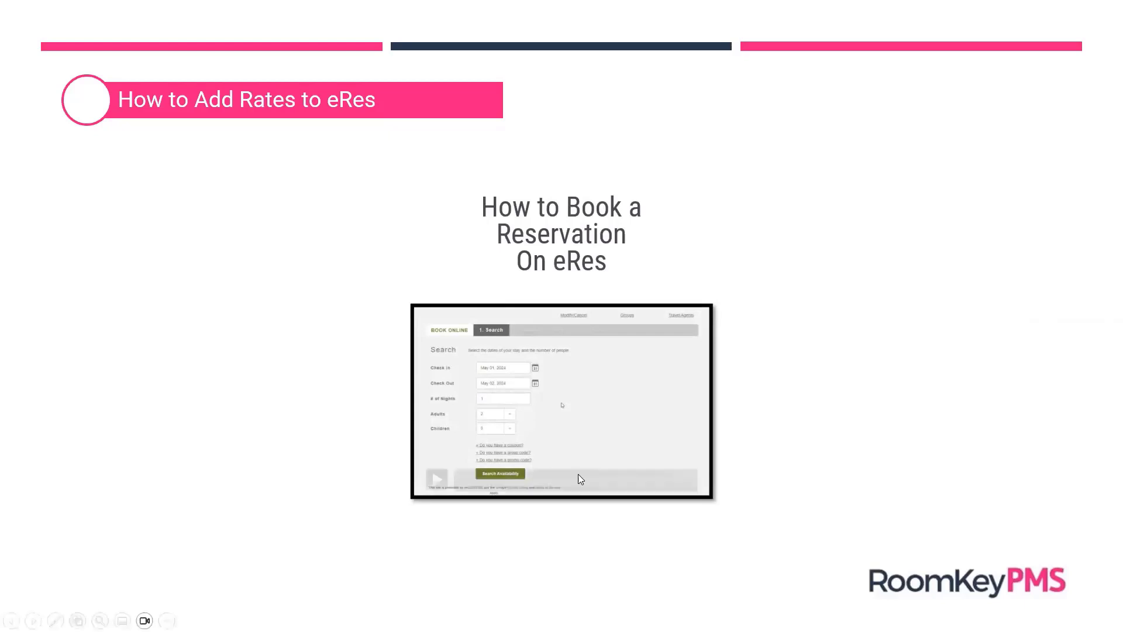
pyautogui.click(437, 480)
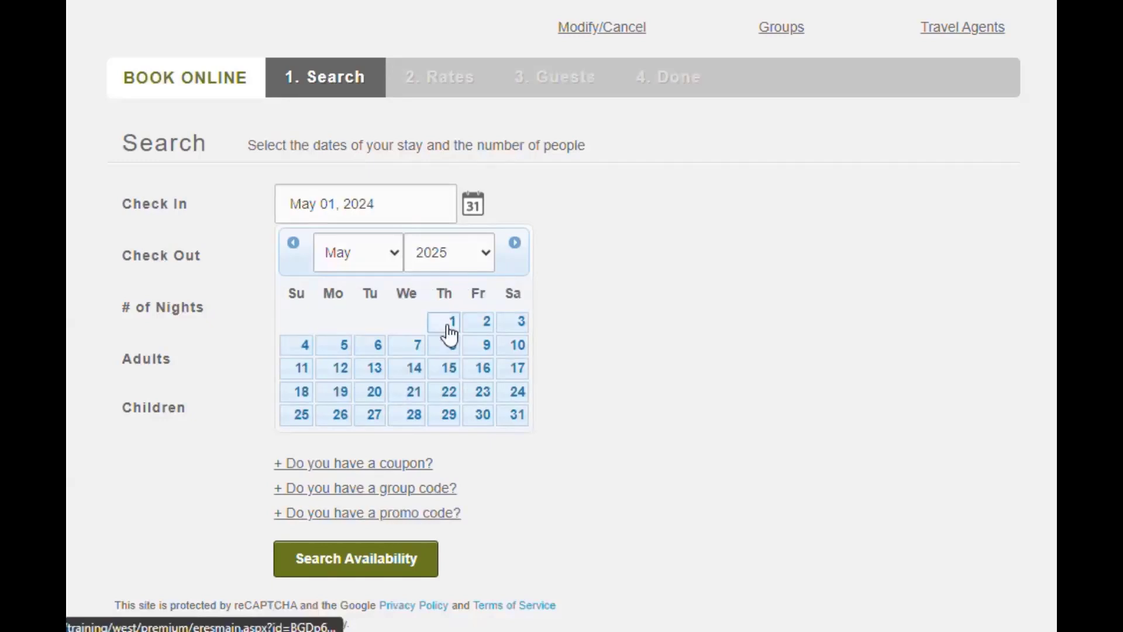
# Step: Search May 1, 2025 for 3 nights and 1 adult, then view Standard Two Queen details
pyautogui.click(450, 333)
pyautogui.click(443, 304)
pyautogui.click(443, 304)
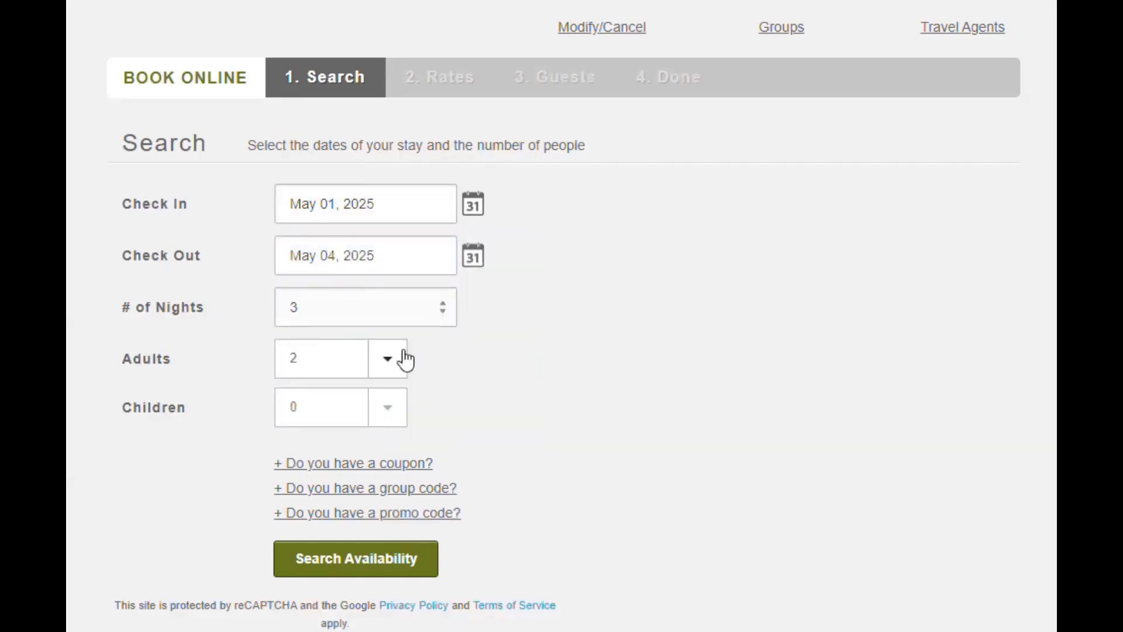
pyautogui.click(385, 376)
pyautogui.click(357, 391)
pyautogui.click(407, 561)
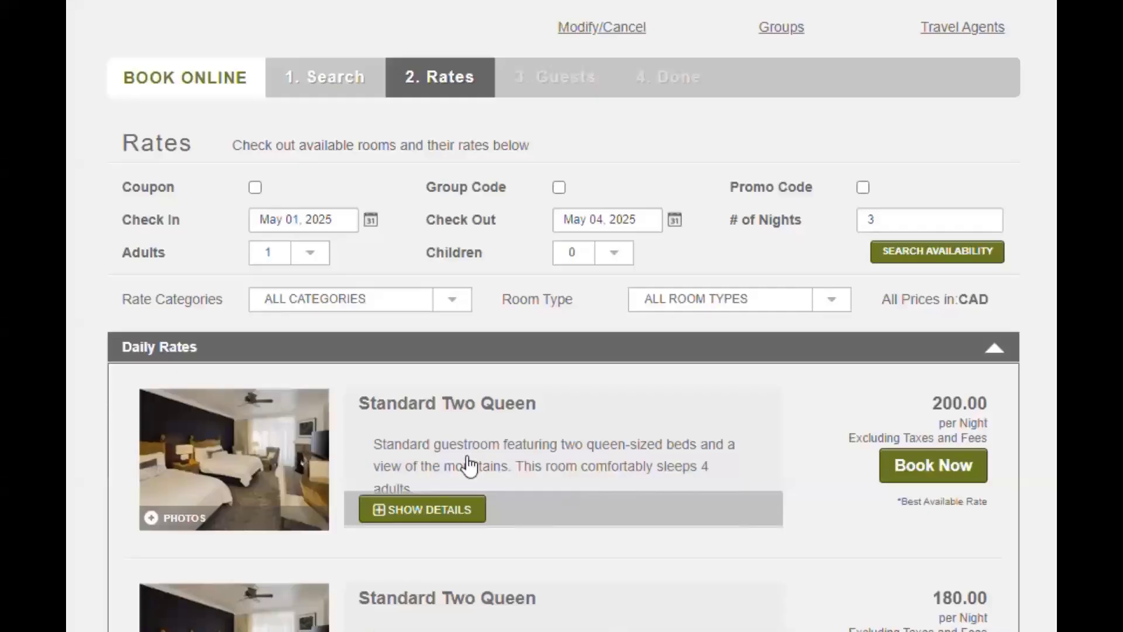
pyautogui.click(443, 514)
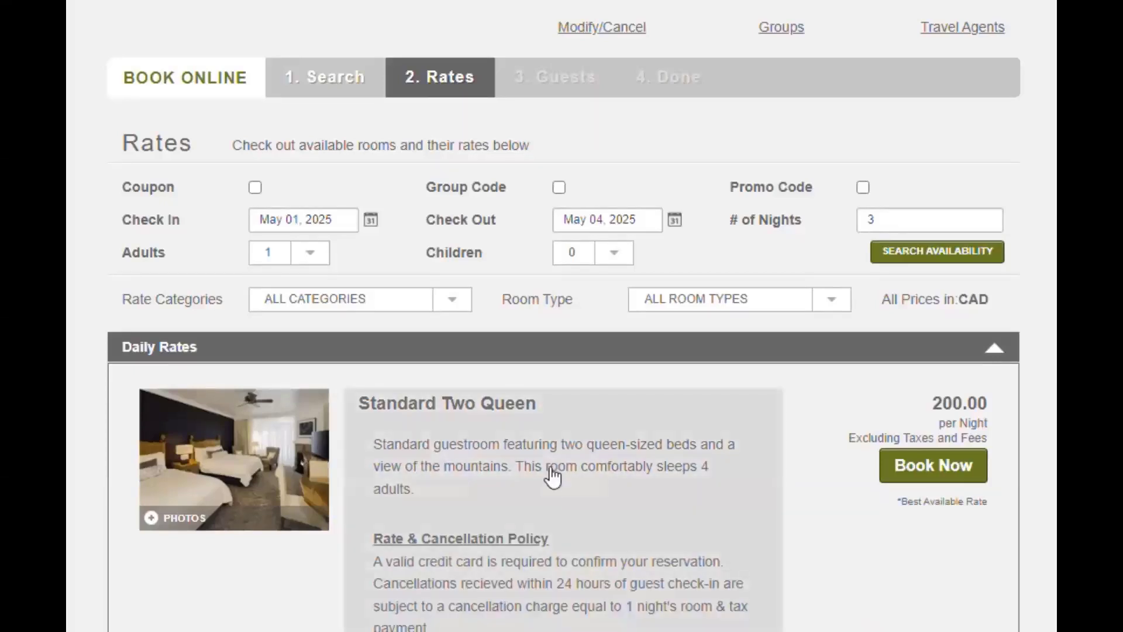
pyautogui.scroll(-3, 790, 487)
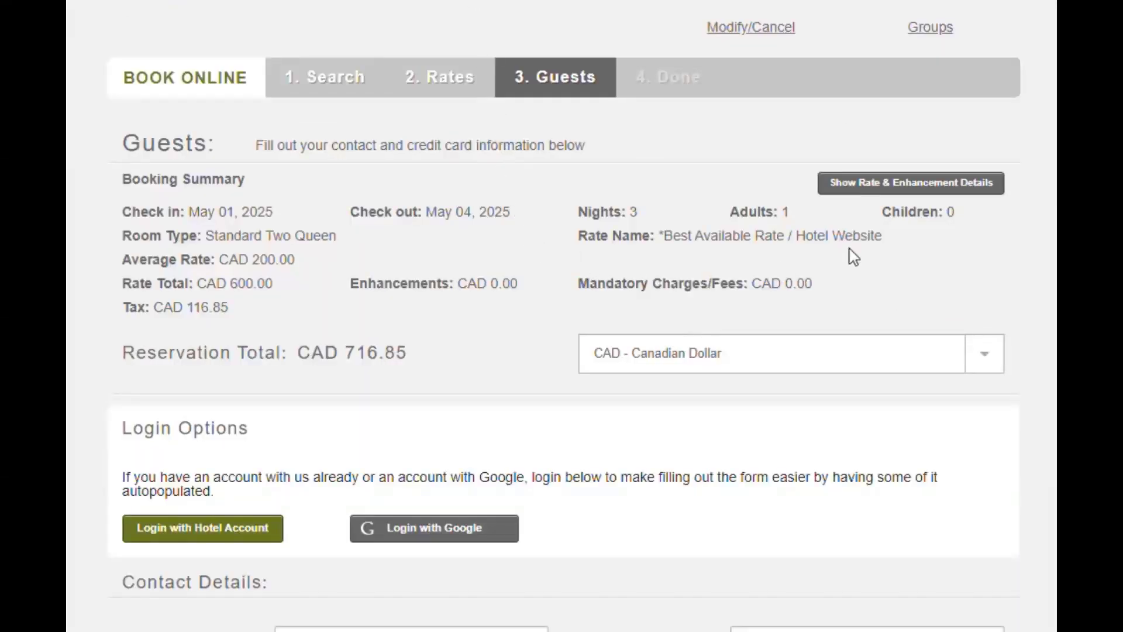
# Step: Review the nightly rate breakdown and add the guest's credit card
pyautogui.click(974, 198)
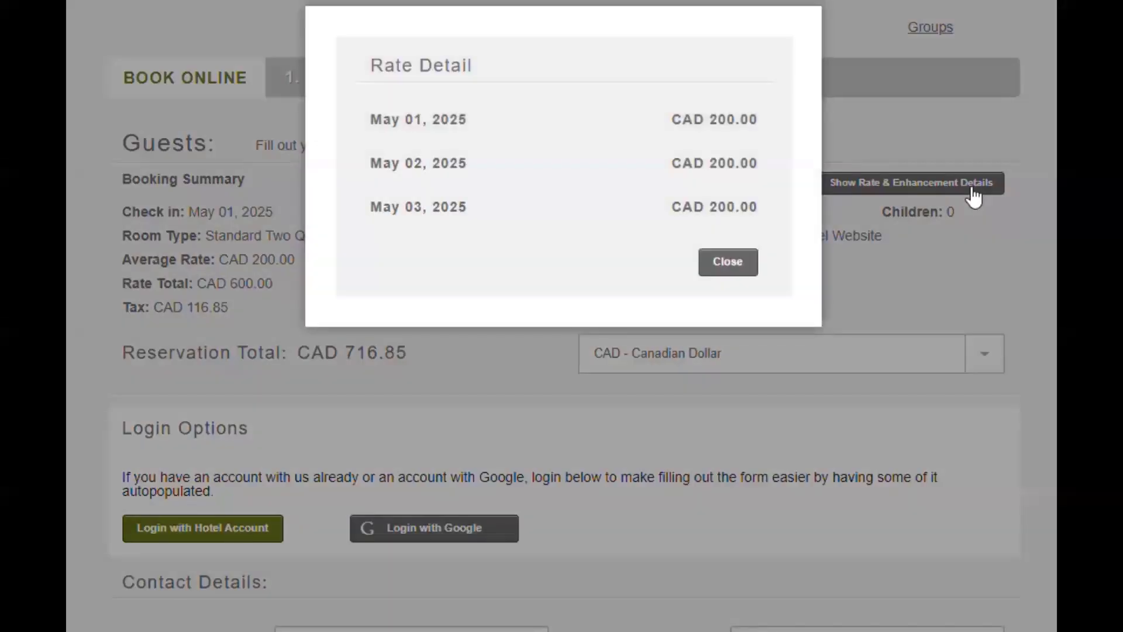
pyautogui.click(739, 273)
pyautogui.scroll(-7, 755, 416)
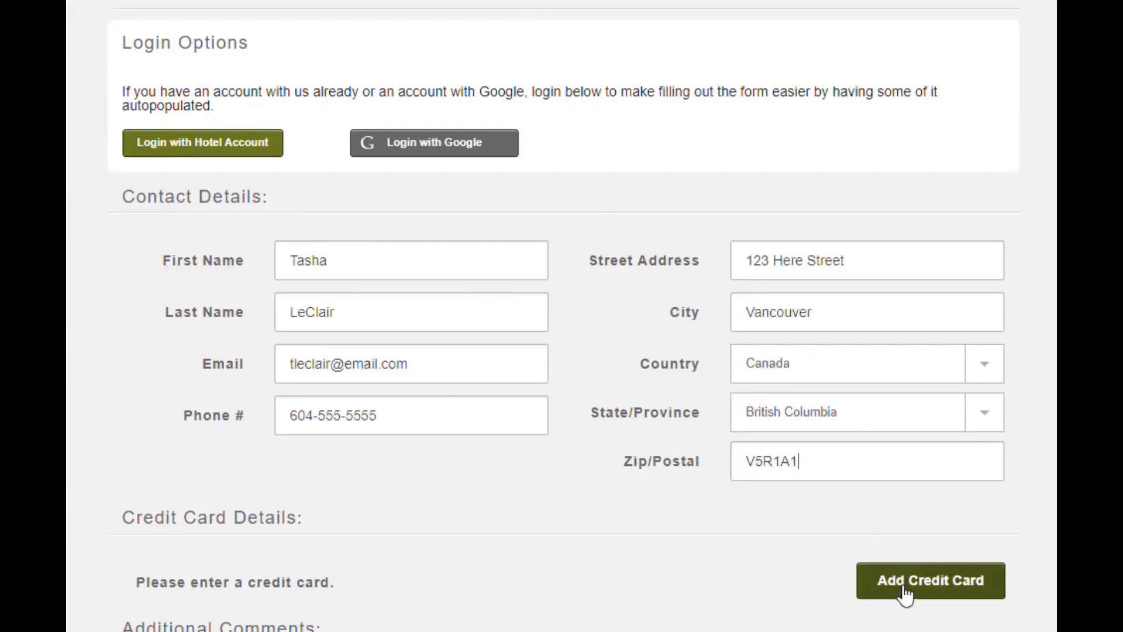
pyautogui.click(904, 588)
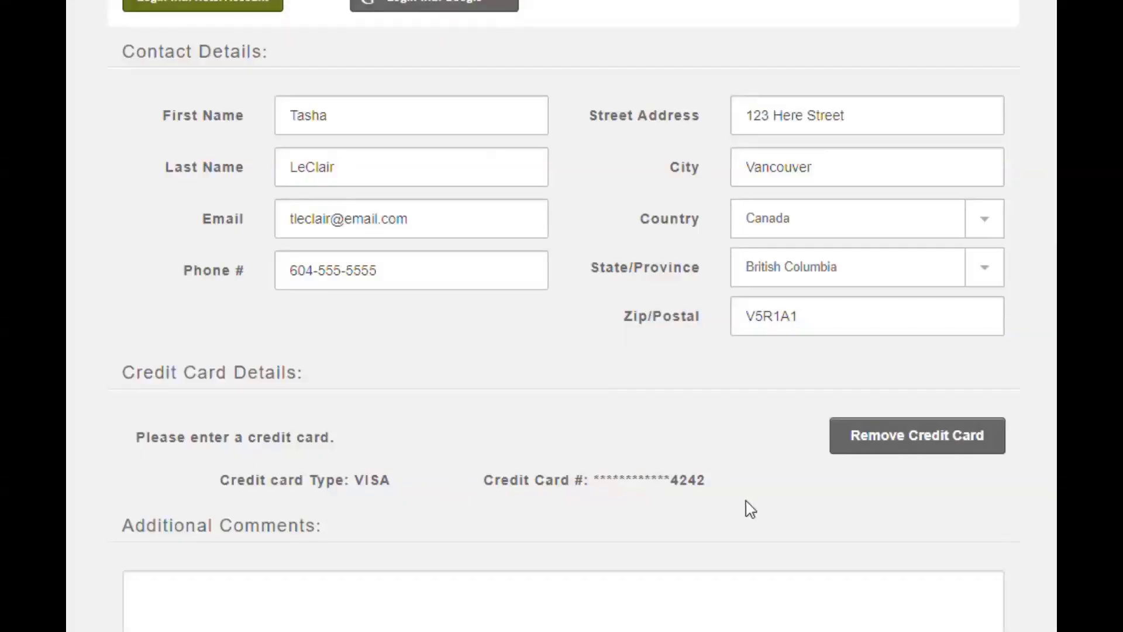
# Step: Add the comment 'request high floor', accept the property policy, and complete the booking
pyautogui.scroll(-3, 751, 509)
pyautogui.click(424, 468)
pyautogui.write('request high floor')
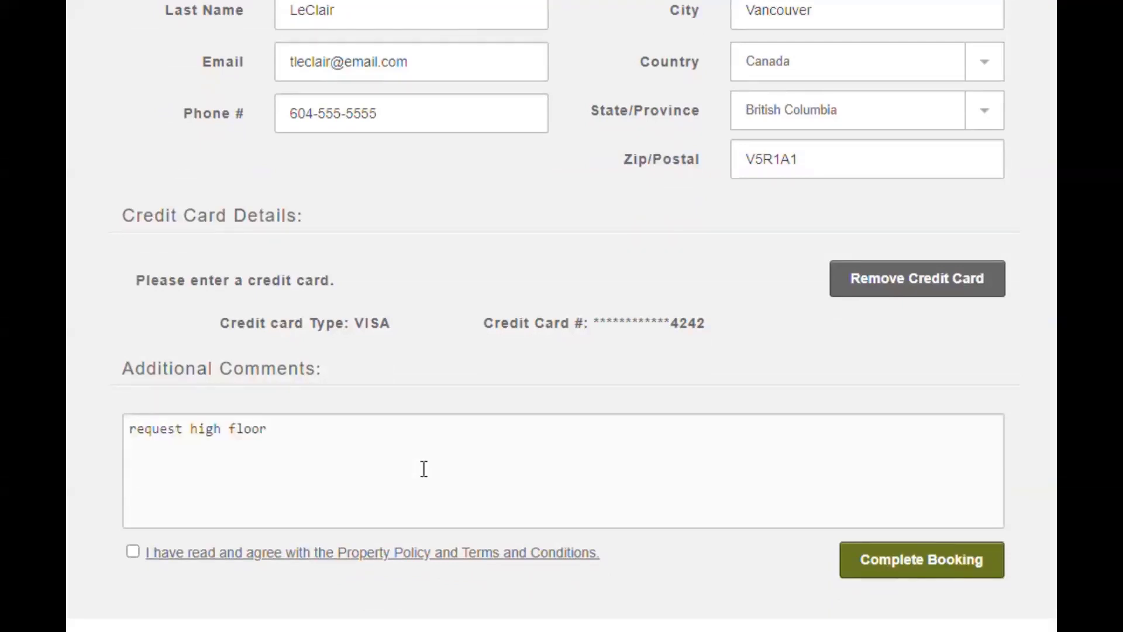
pyautogui.click(134, 553)
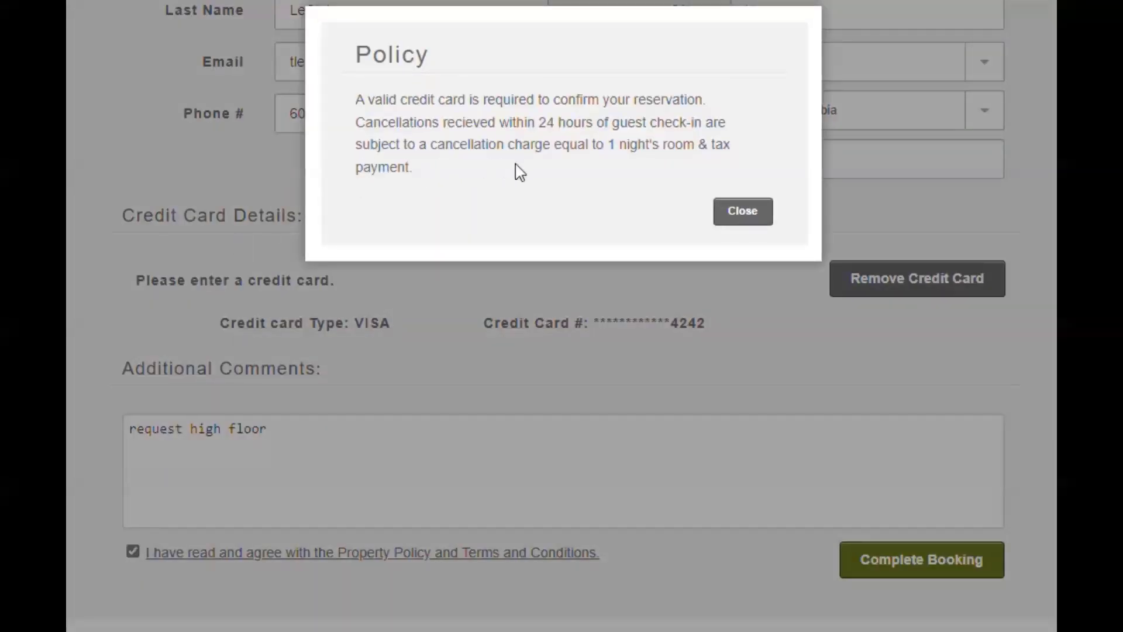
pyautogui.click(755, 215)
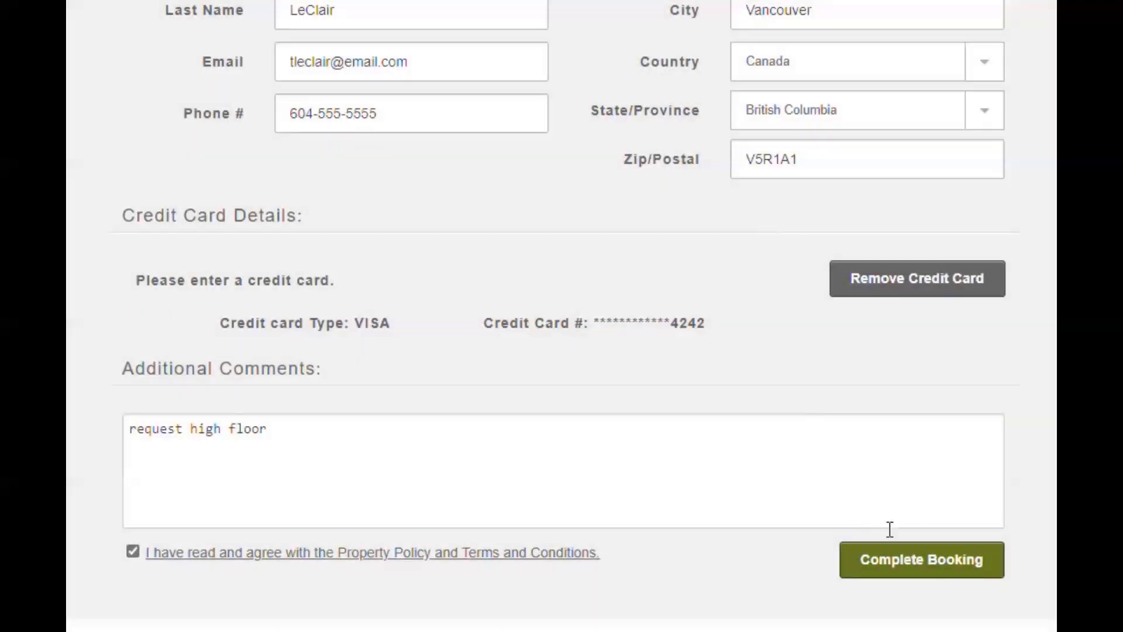
pyautogui.click(924, 569)
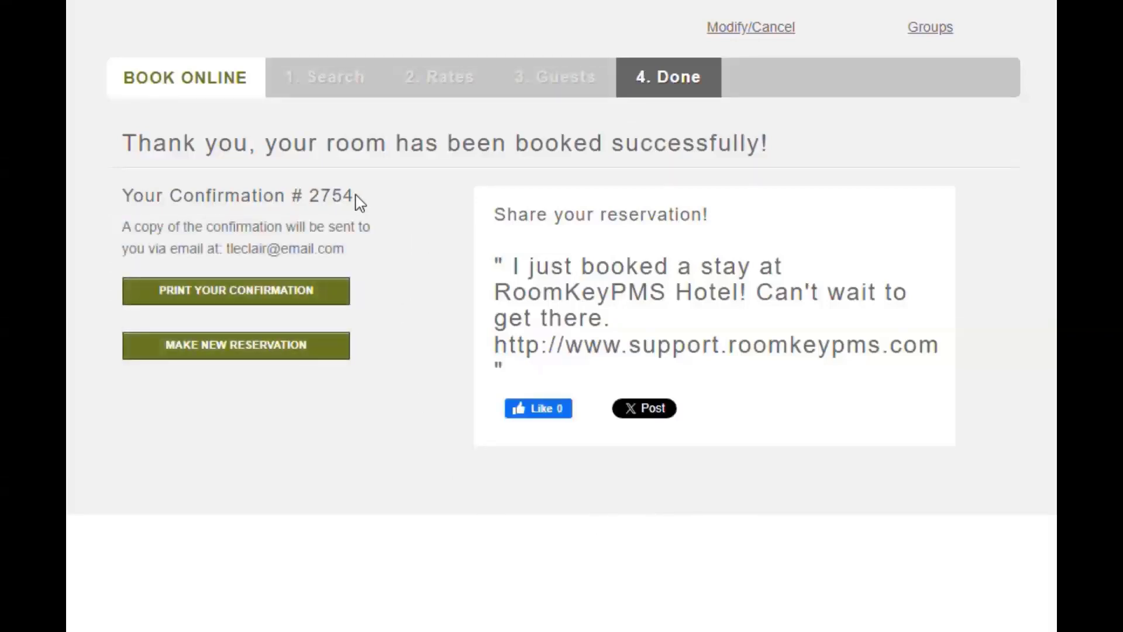
# Step: Note the booking's confirmation number, then start a new eRes reservation
pyautogui.moveTo(350, 197); pyautogui.dragTo(291, 221)
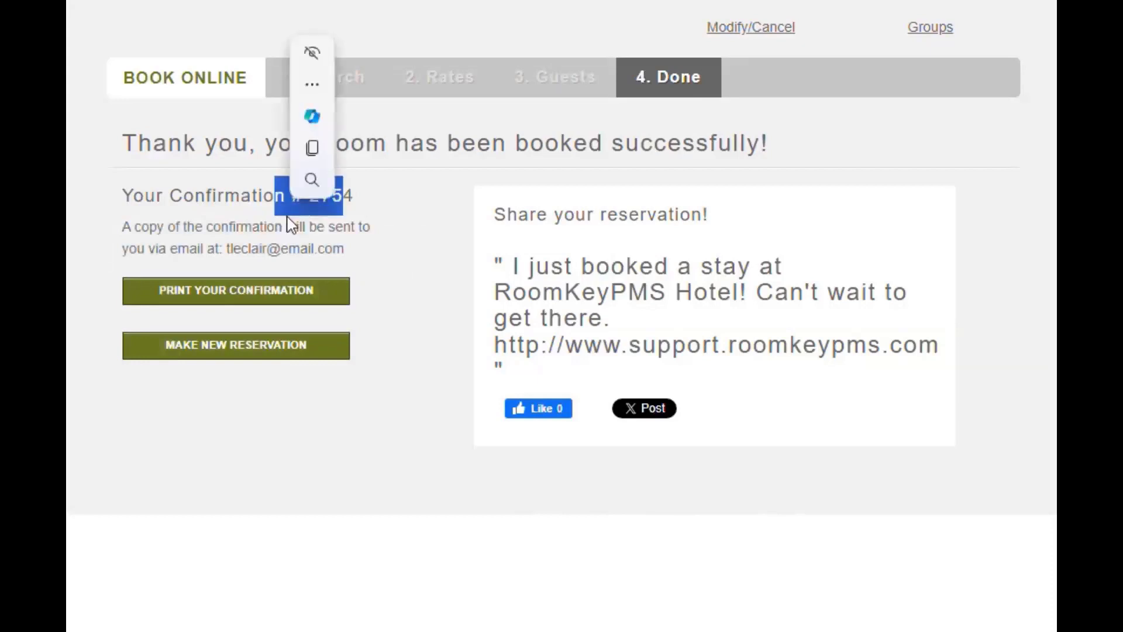
pyautogui.click(142, 220)
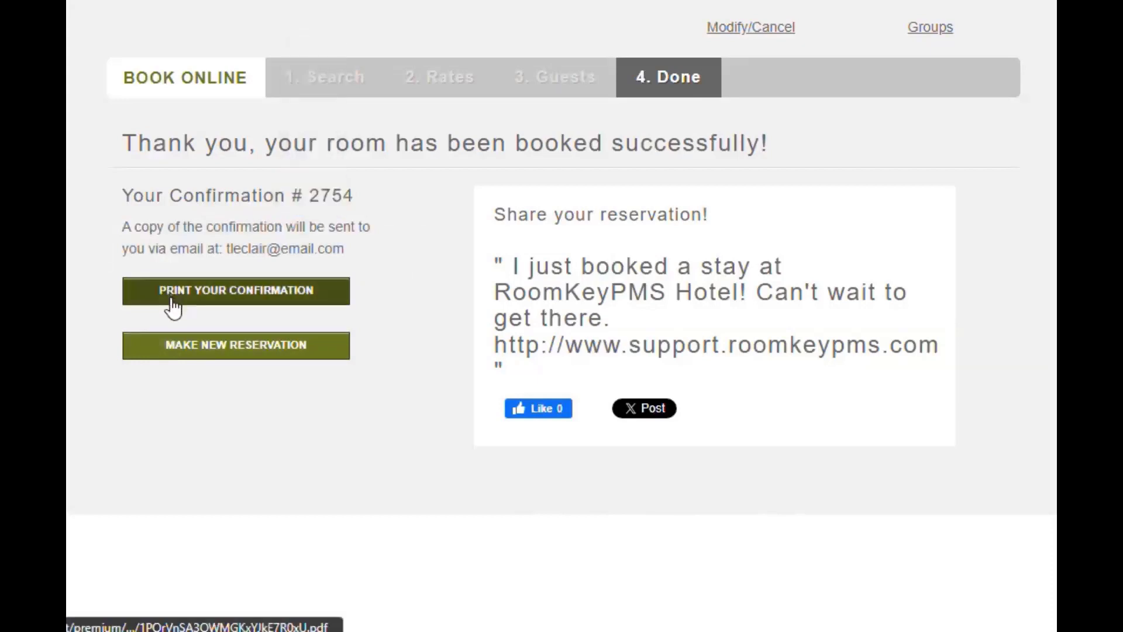
pyautogui.click(164, 354)
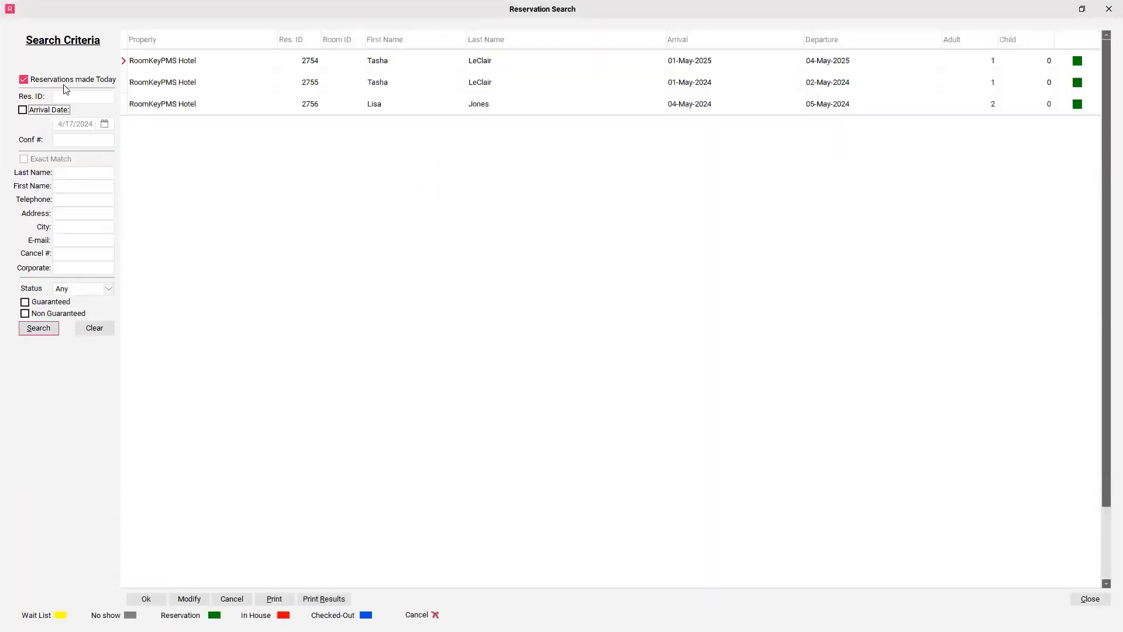
# Step: Find the new booking by its reservation ID across all dates and open it
pyautogui.click(25, 80)
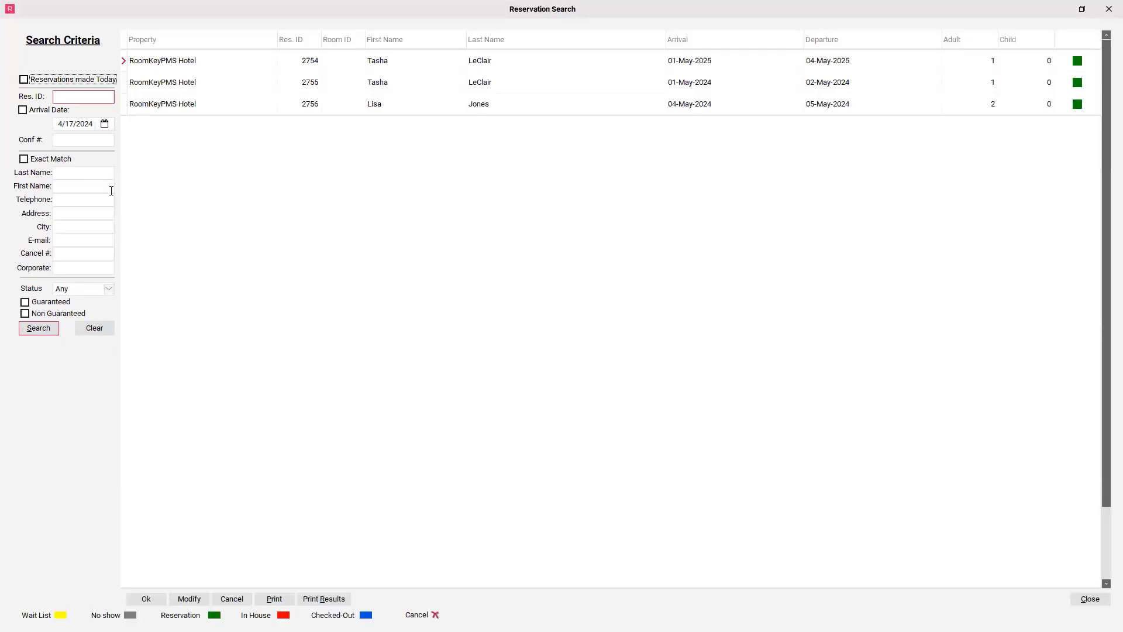
pyautogui.click(96, 98)
pyautogui.press('Return')
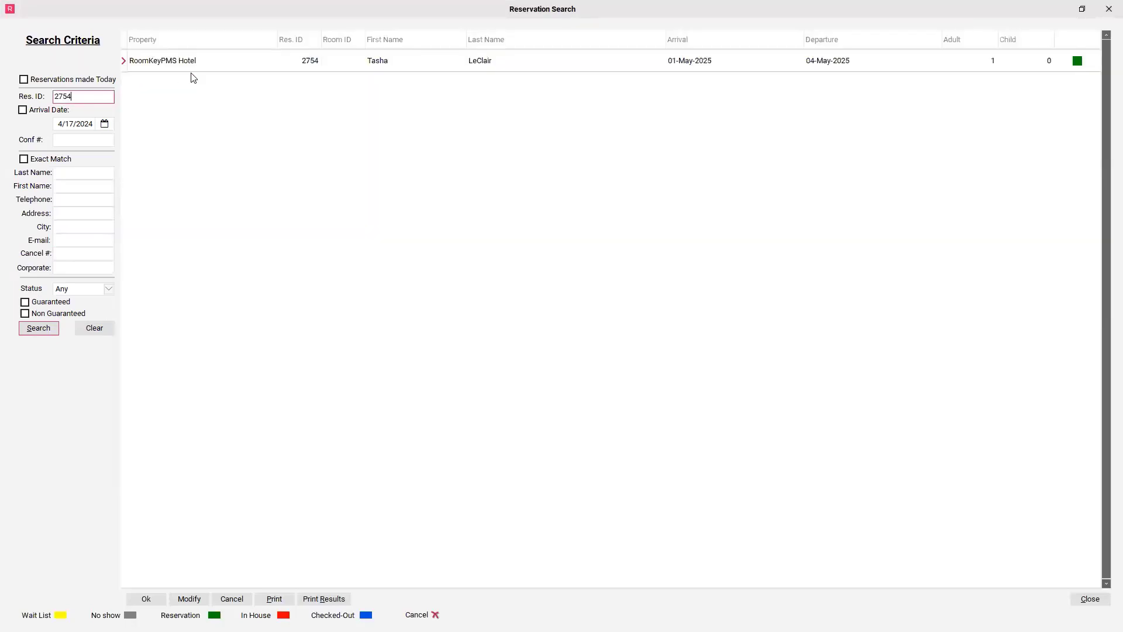
pyautogui.click(255, 66)
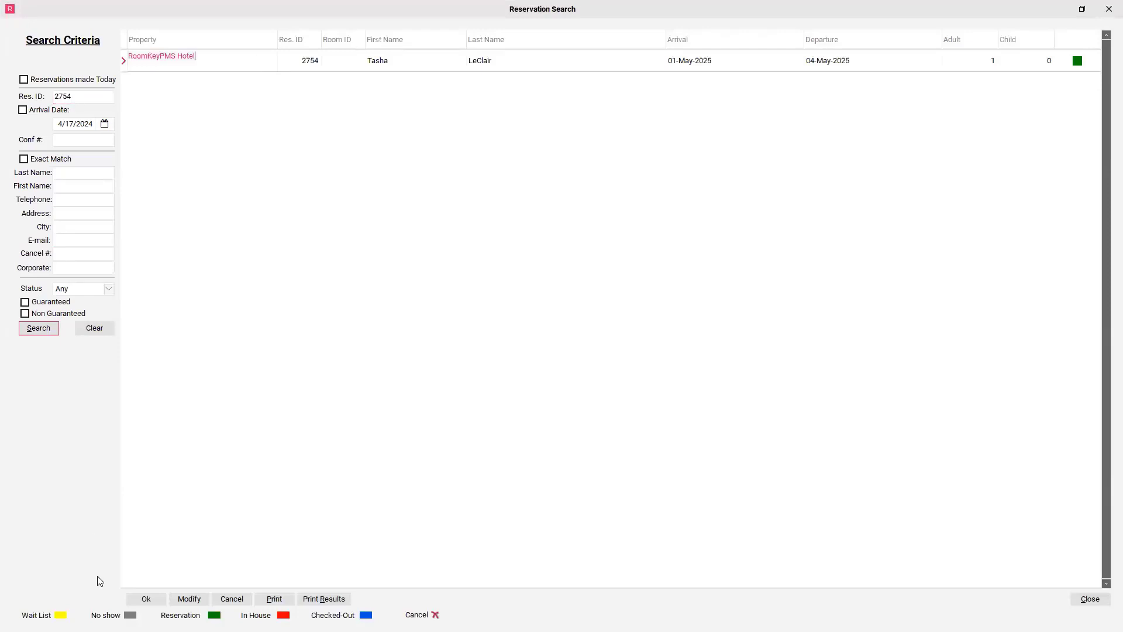
pyautogui.click(147, 598)
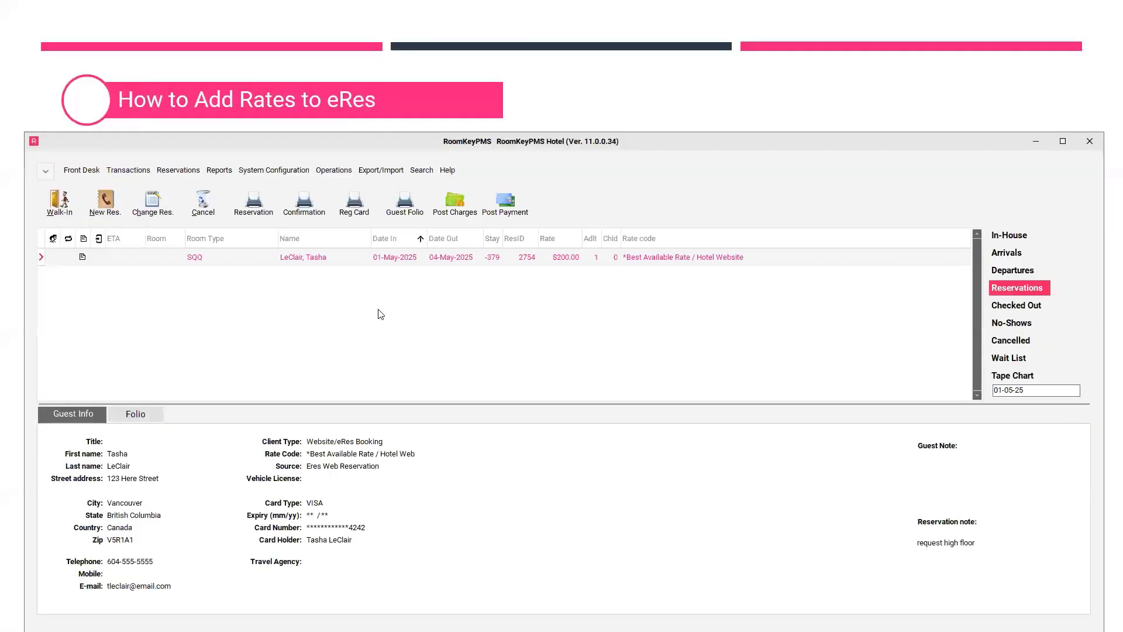